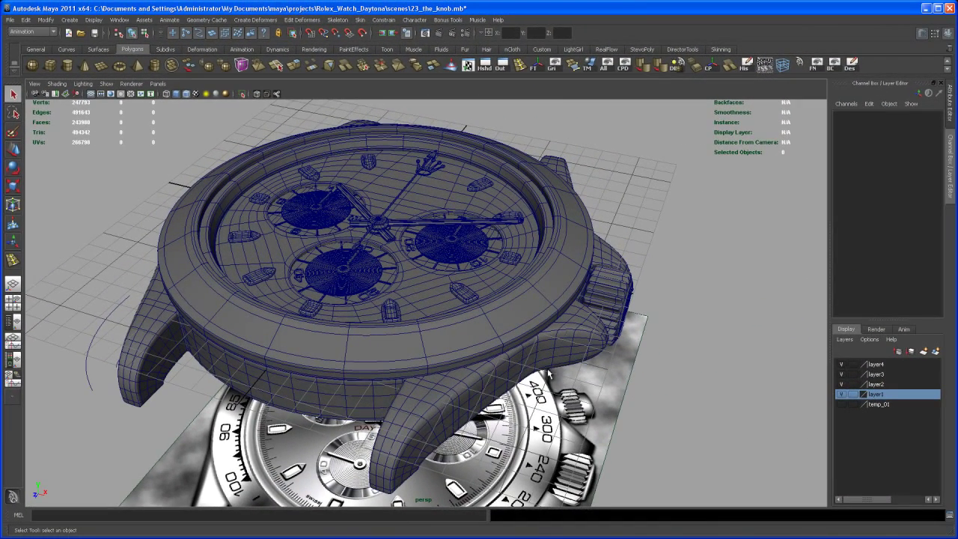
Create a polygon cylinder at the origin and set its Z rotation to 90.
{"action": "mouse_move", "coordinate": [549, 374]}
{"action": "left_mouse_down", "text": "alt"}
{"action": "mouse_move", "coordinate": [536, 373]}
{"action": "mouse_move", "coordinate": [542, 382]}
{"action": "left_mouse_up", "text": "alt"}
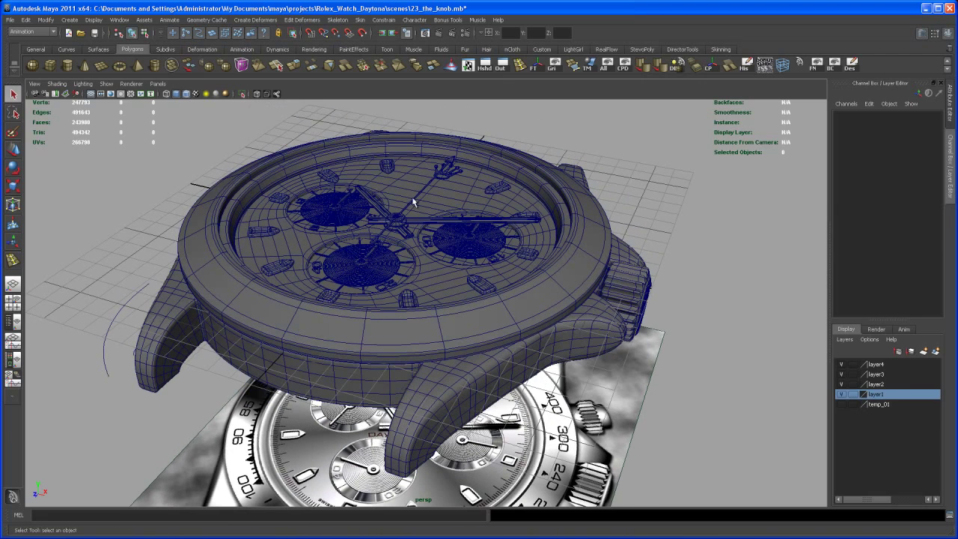
{"action": "left_click", "coordinate": [67, 65]}
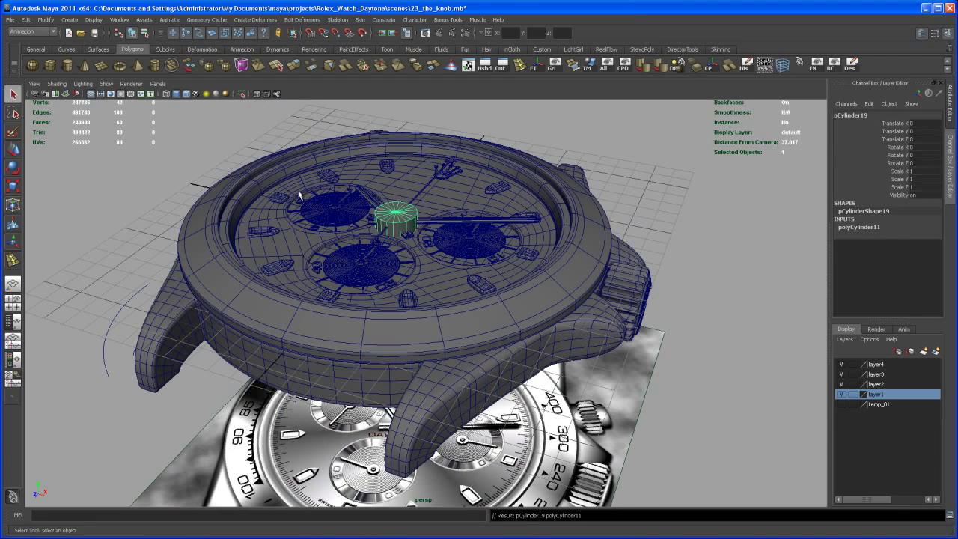
{"action": "key", "text": "e"}
{"action": "left_click_drag", "start_coordinate": [472, 211], "coordinate": [479, 247]}
{"action": "type", "text": "90"}
{"action": "key", "text": "Return"}
{"action": "left_click_drag", "start_coordinate": [652, 220], "coordinate": [636, 256], "text": "alt"}
{"action": "left_click_drag", "start_coordinate": [691, 242], "coordinate": [658, 249], "text": "alt"}
{"action": "left_click_drag", "start_coordinate": [439, 274], "coordinate": [387, 274]}
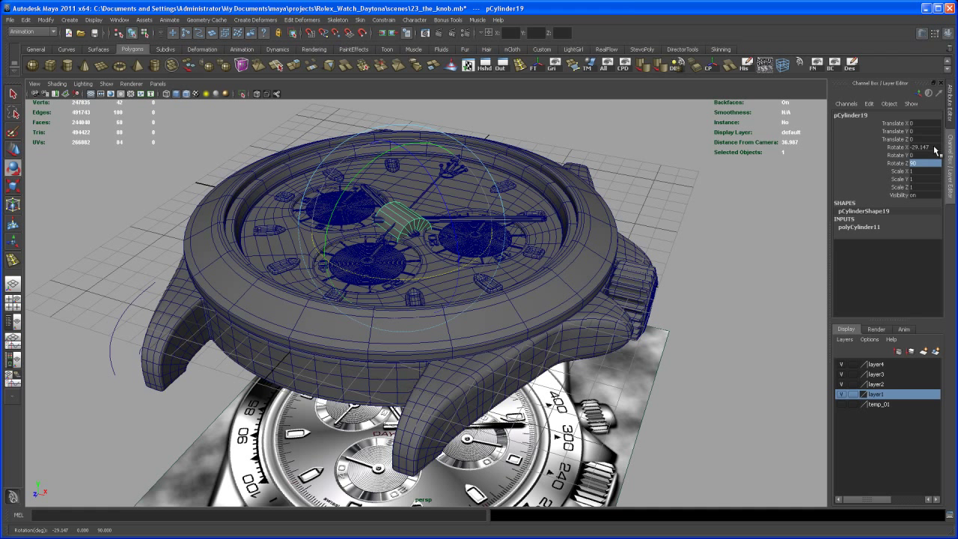
{"action": "key", "text": "ctrl+z"}
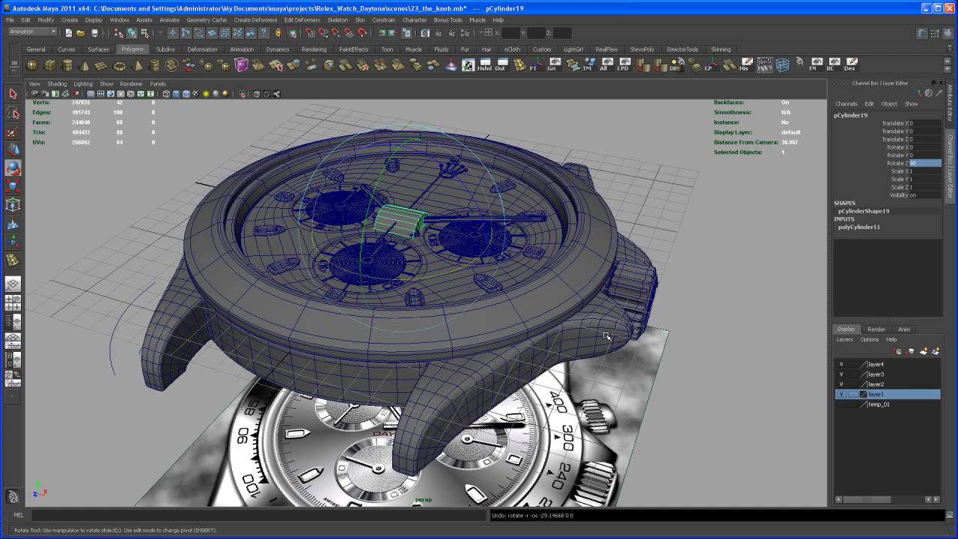
Move the cylinder out beside the watch's winding crown, to about X 11.27, Y -2.533.
{"action": "left_click_drag", "start_coordinate": [606, 332], "coordinate": [620, 341], "text": "alt"}
{"action": "key", "text": "w"}
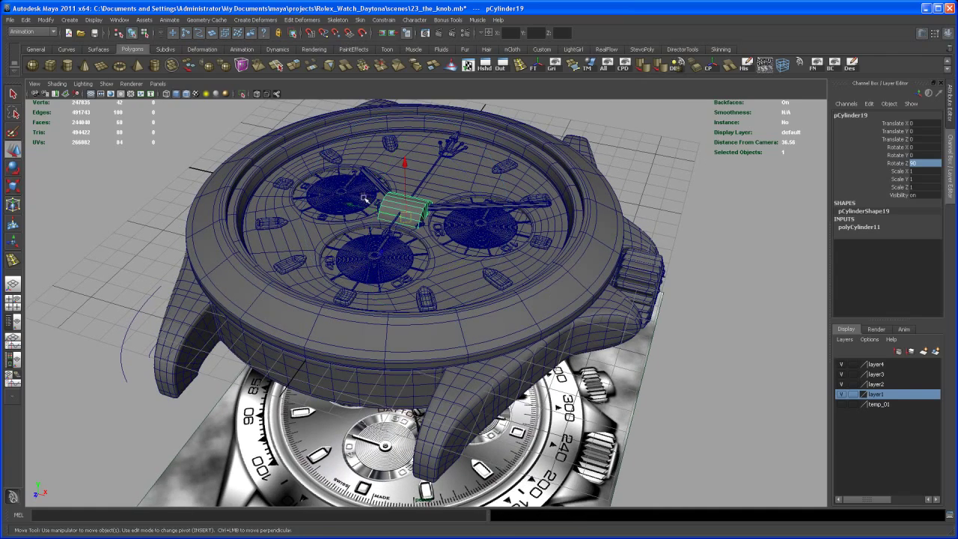
{"action": "middle_click_drag", "start_coordinate": [352, 204], "coordinate": [583, 286]}
{"action": "left_click_drag", "start_coordinate": [583, 287], "coordinate": [559, 297], "text": "alt"}
{"action": "right_click_drag", "start_coordinate": [560, 296], "coordinate": [587, 352], "text": "alt"}
{"action": "middle_click_drag", "start_coordinate": [588, 352], "coordinate": [443, 289], "text": "alt"}
{"action": "right_click_drag", "start_coordinate": [442, 289], "coordinate": [509, 329], "text": "alt"}
{"action": "left_click_drag", "start_coordinate": [509, 329], "coordinate": [441, 331], "text": "alt"}
{"action": "left_click_drag", "start_coordinate": [476, 134], "coordinate": [468, 326], "text": "alt"}
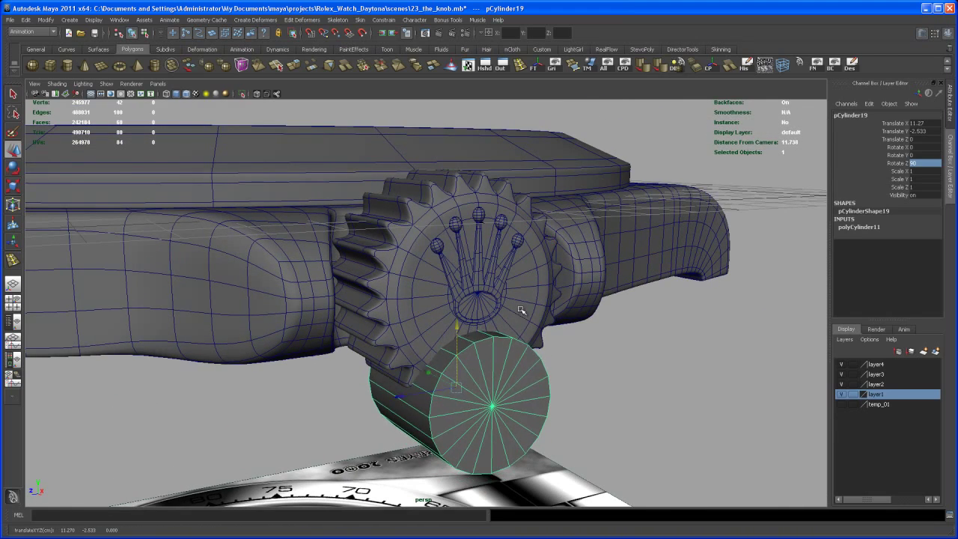
{"action": "left_click_drag", "start_coordinate": [527, 330], "coordinate": [524, 292], "text": "alt"}
{"action": "right_click_drag", "start_coordinate": [524, 292], "coordinate": [542, 374], "text": "alt"}
{"action": "middle_click_drag", "start_coordinate": [542, 375], "coordinate": [567, 325], "text": "alt"}
{"action": "left_click_drag", "start_coordinate": [569, 326], "coordinate": [690, 336], "text": "alt"}
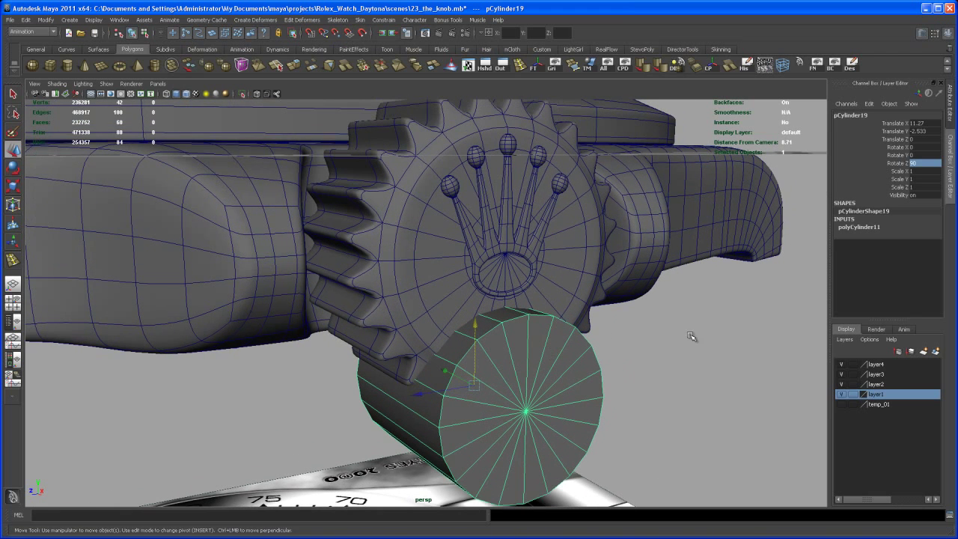
Hide the display layers holding the watch body, keeping the crown and reference image visible, and raise the cylinder to about Y -0.976.
{"action": "left_click", "coordinate": [842, 384]}
{"action": "left_click", "coordinate": [841, 373]}
{"action": "left_click", "coordinate": [842, 364]}
{"action": "left_click_drag", "start_coordinate": [685, 334], "coordinate": [584, 302], "text": "alt"}
{"action": "right_click_drag", "start_coordinate": [583, 302], "coordinate": [525, 187], "text": "alt"}
{"action": "left_click_drag", "start_coordinate": [525, 186], "coordinate": [567, 248], "text": "alt"}
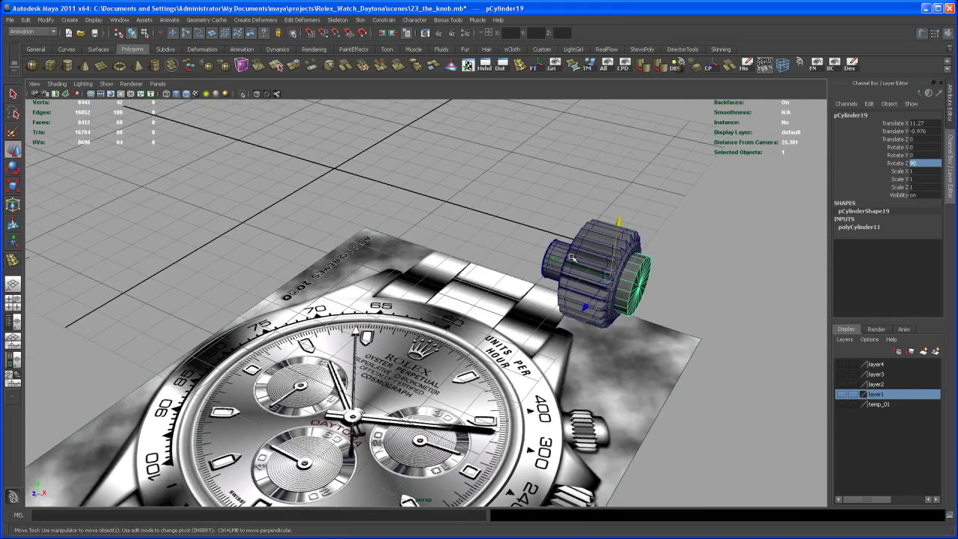
Group the cylinder with its pivot at the origin and set the group's Y rotation to -28.
{"action": "key", "text": "ctrl+g"}
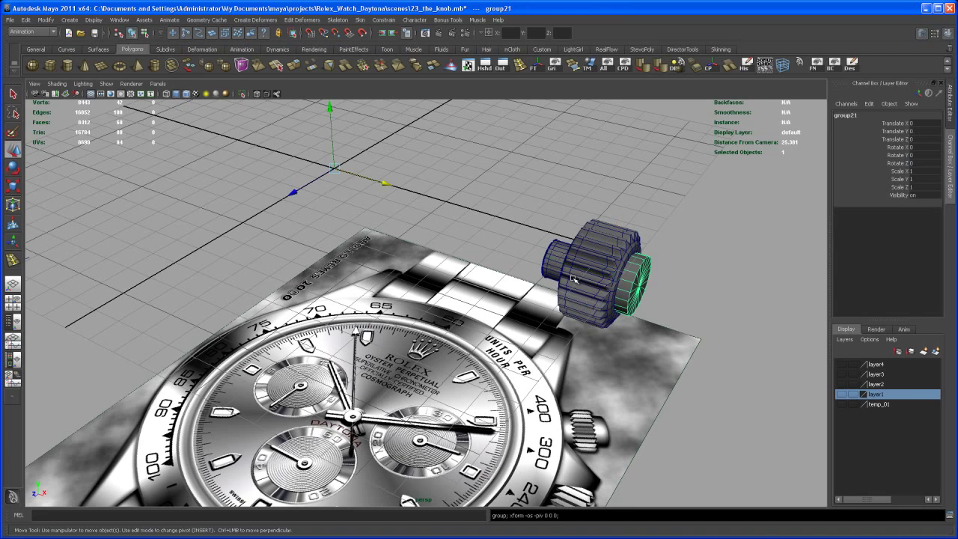
{"action": "middle_click_drag", "start_coordinate": [566, 289], "coordinate": [542, 306], "text": "alt"}
{"action": "left_click_drag", "start_coordinate": [542, 306], "coordinate": [561, 272], "text": "alt"}
{"action": "left_click_drag", "start_coordinate": [458, 279], "coordinate": [460, 298], "text": "alt"}
{"action": "key", "text": "e"}
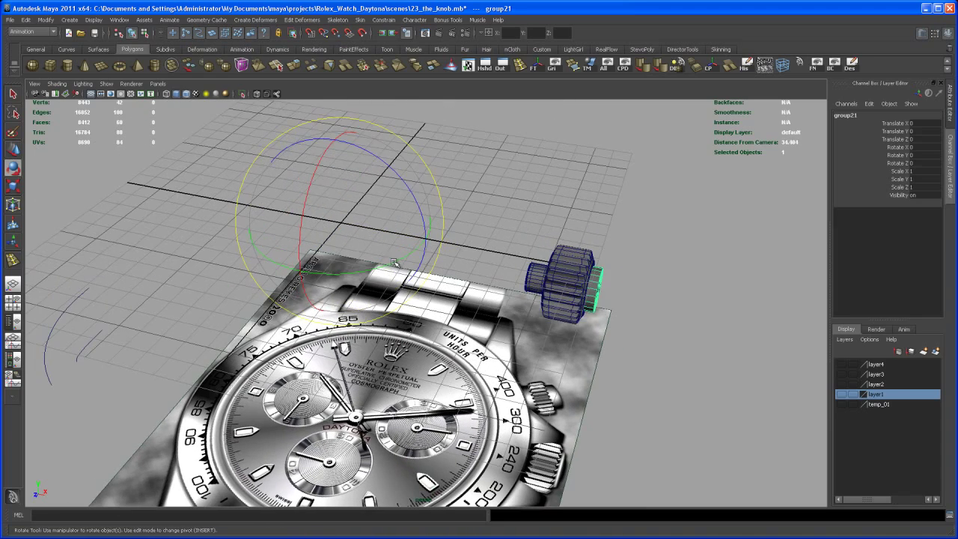
{"action": "left_click_drag", "start_coordinate": [393, 261], "coordinate": [530, 271]}
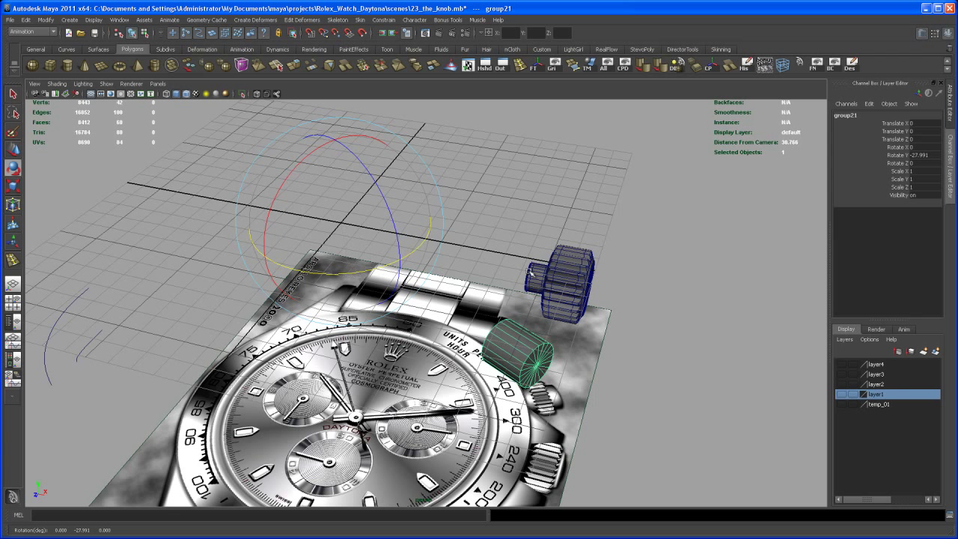
{"action": "left_click", "coordinate": [926, 156]}
{"action": "key", "text": "Return"}
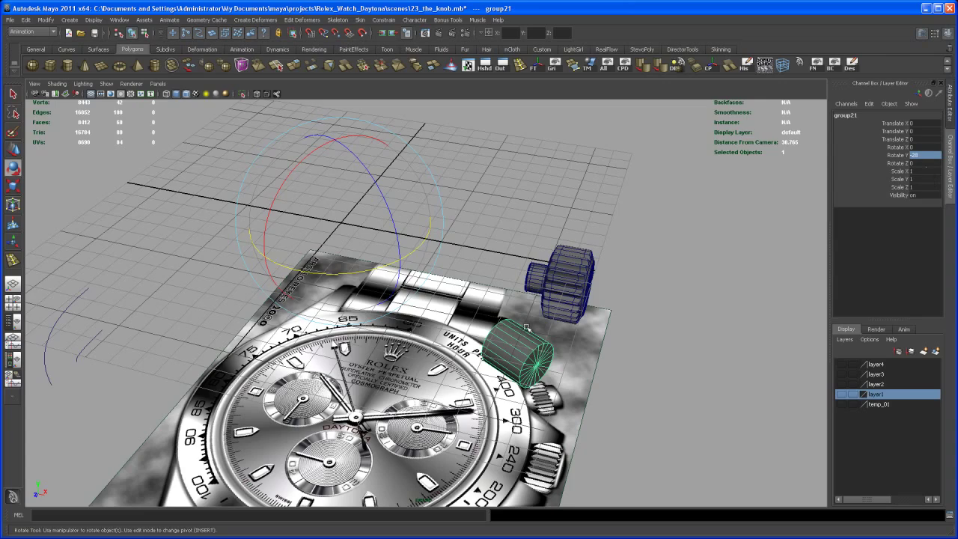
Compare the rotated cylinder's position with the lower pusher on the reference image from above.
{"action": "middle_click_drag", "start_coordinate": [488, 331], "coordinate": [511, 342], "text": "alt"}
{"action": "key", "text": "space"}
{"action": "key", "text": "space"}
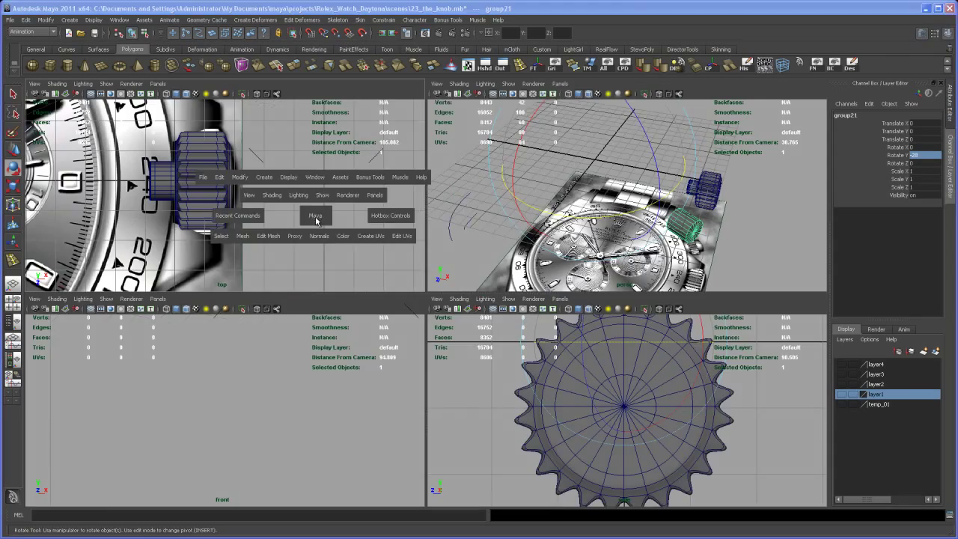
{"action": "right_click_drag", "start_coordinate": [399, 316], "coordinate": [320, 265], "text": "alt"}
{"action": "middle_click_drag", "start_coordinate": [321, 266], "coordinate": [392, 142], "text": "alt"}
{"action": "right_click_drag", "start_coordinate": [391, 142], "coordinate": [437, 283], "text": "alt"}
{"action": "middle_click_drag", "start_coordinate": [438, 283], "coordinate": [423, 281], "text": "alt"}
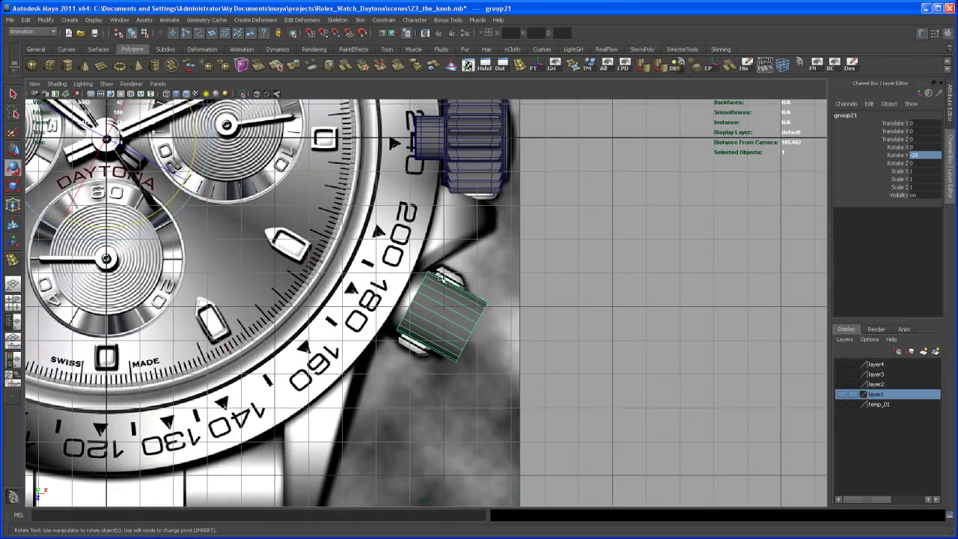
{"action": "right_click_drag", "start_coordinate": [408, 292], "coordinate": [473, 320], "text": "alt"}
{"action": "key", "text": "space"}
{"action": "key", "text": "space"}
{"action": "key", "text": "space"}
{"action": "scroll", "coordinate": [544, 367], "scroll_direction": "up", "scroll_amount": 1}
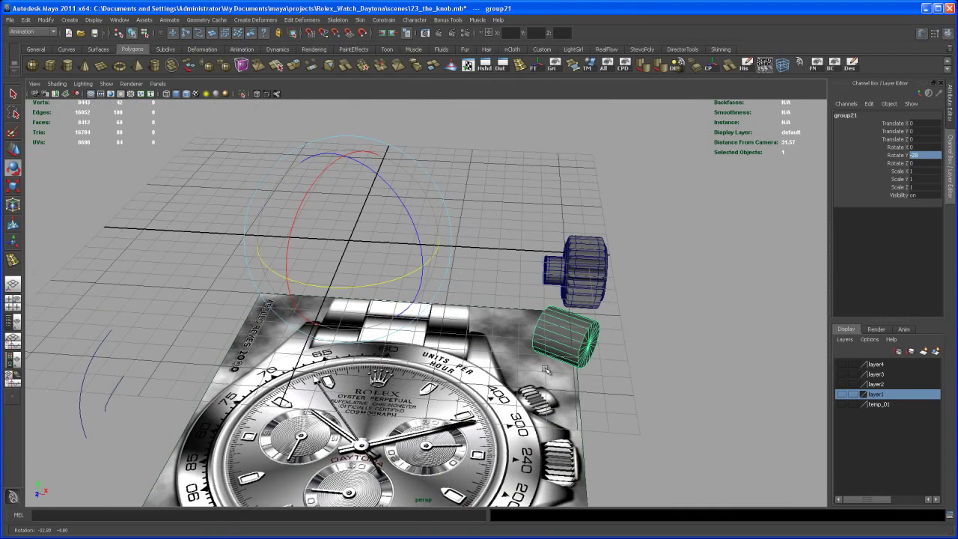
Shorten the cylinder along its axis to a Y scale of about 0.762, using the reference pusher as a guide.
{"action": "left_click", "coordinate": [578, 341]}
{"action": "left_click_drag", "start_coordinate": [578, 341], "coordinate": [568, 327], "text": "alt"}
{"action": "right_click_drag", "start_coordinate": [567, 327], "coordinate": [612, 357], "text": "alt"}
{"action": "middle_click_drag", "start_coordinate": [612, 358], "coordinate": [526, 318], "text": "alt"}
{"action": "left_click_drag", "start_coordinate": [526, 318], "coordinate": [518, 376], "text": "alt"}
{"action": "key", "text": "r"}
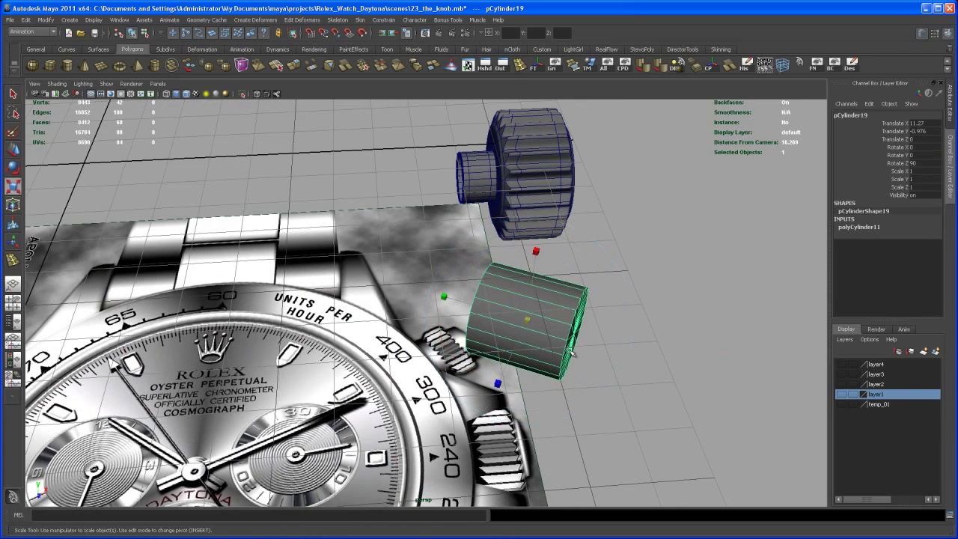
{"action": "key", "text": "space"}
{"action": "middle_click_drag", "start_coordinate": [311, 254], "coordinate": [389, 262], "text": "alt"}
{"action": "right_click_drag", "start_coordinate": [389, 262], "coordinate": [421, 288], "text": "alt"}
{"action": "middle_click_drag", "start_coordinate": [420, 289], "coordinate": [352, 291], "text": "alt"}
{"action": "right_click_drag", "start_coordinate": [351, 291], "coordinate": [378, 310], "text": "alt"}
{"action": "middle_click_drag", "start_coordinate": [379, 310], "coordinate": [349, 293], "text": "alt"}
{"action": "right_click_drag", "start_coordinate": [349, 293], "coordinate": [338, 271], "text": "alt"}
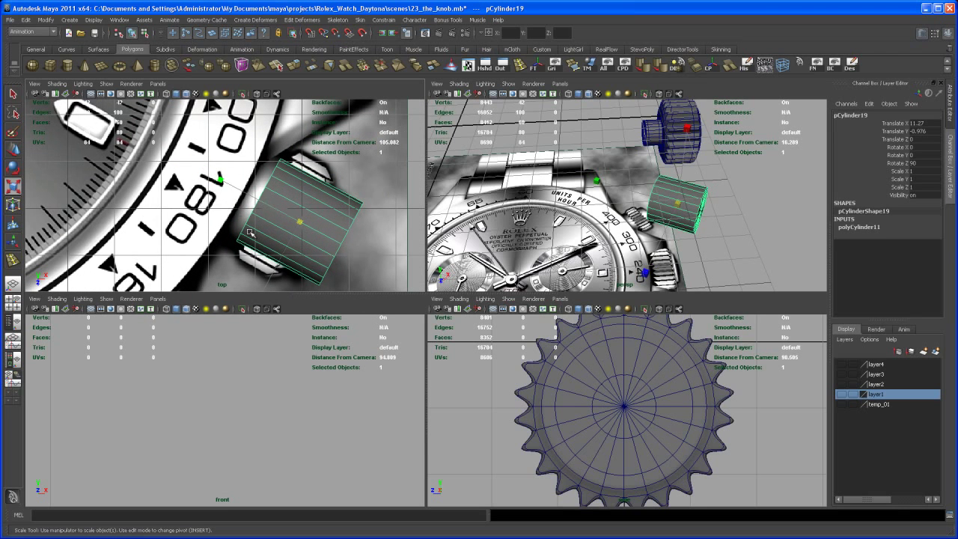
{"action": "mouse_move", "coordinate": [219, 178]}
{"action": "left_mouse_down"}
{"action": "mouse_move", "coordinate": [244, 194]}
{"action": "mouse_move", "coordinate": [235, 188]}
{"action": "left_mouse_up"}
Refit the cylinder over the reference pusher with a Y scale of about 0.949 and an X position of about 10.92.
{"action": "key", "text": "w"}
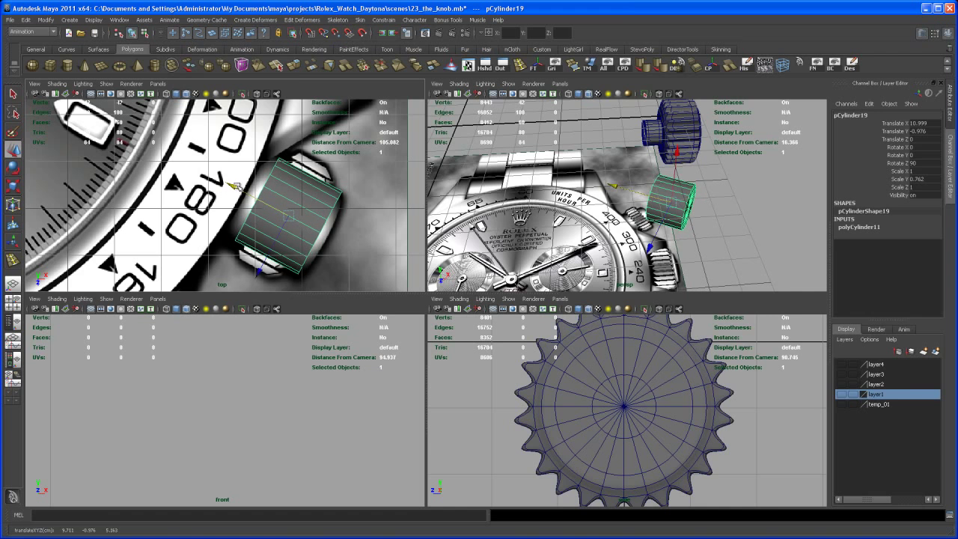
{"action": "double_click", "coordinate": [13, 149]}
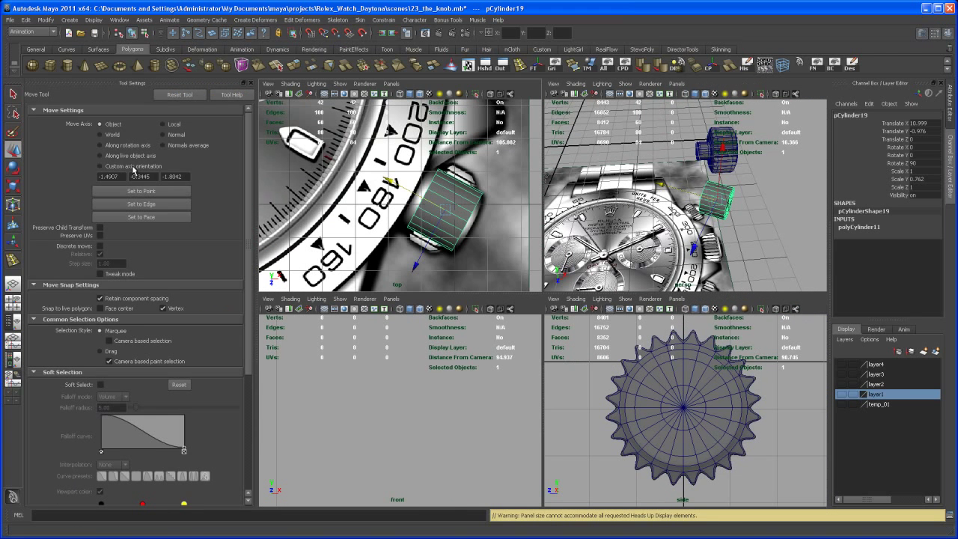
{"action": "left_click", "coordinate": [244, 84]}
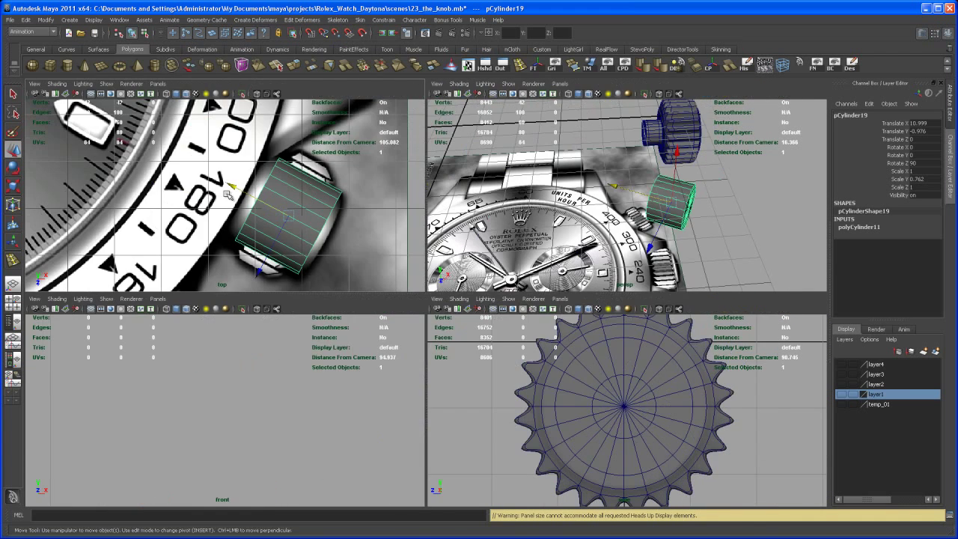
{"action": "mouse_move", "coordinate": [234, 194]}
{"action": "left_mouse_down"}
{"action": "mouse_move", "coordinate": [237, 187]}
{"action": "mouse_move", "coordinate": [246, 201]}
{"action": "left_mouse_up"}
{"action": "key", "text": "r"}
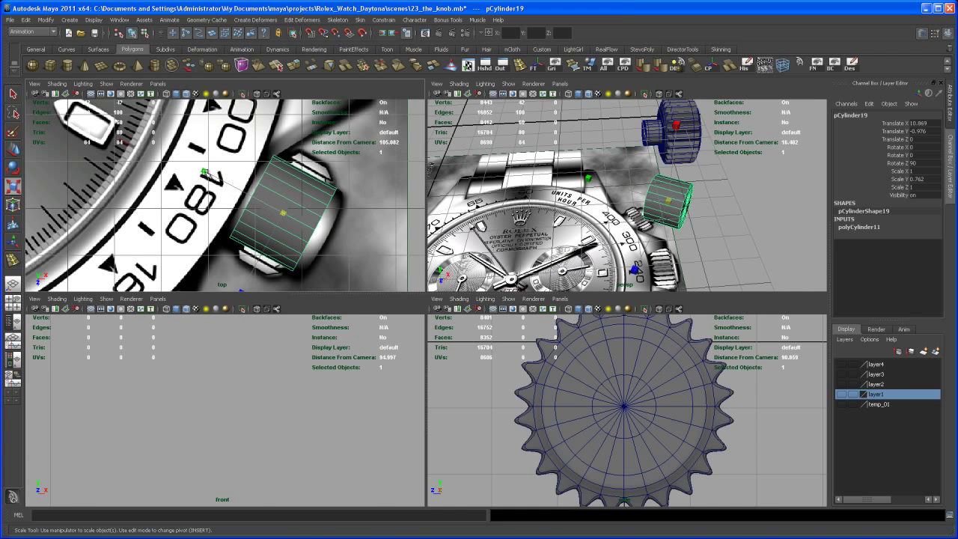
{"action": "left_click_drag", "start_coordinate": [205, 172], "coordinate": [191, 159]}
{"action": "key", "text": "w"}
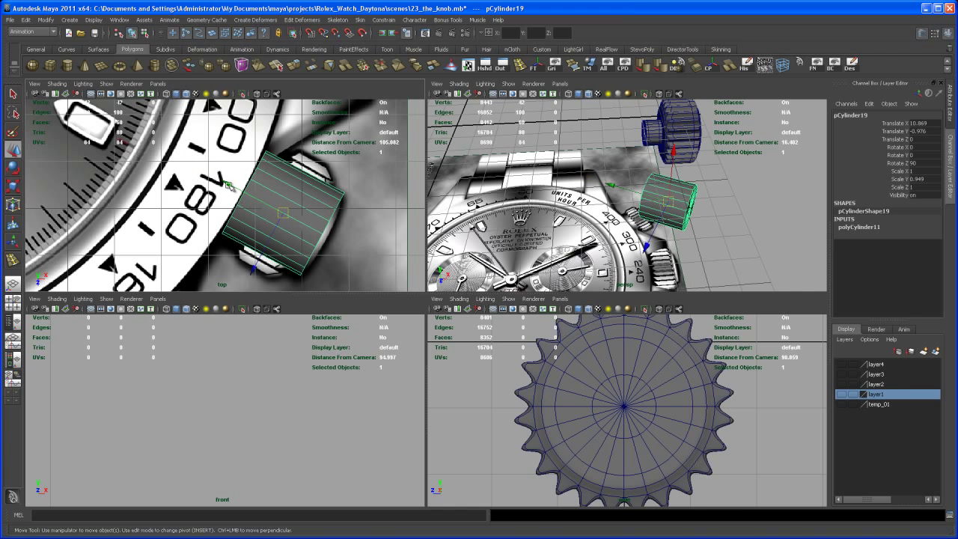
{"action": "left_click_drag", "start_coordinate": [229, 184], "coordinate": [229, 184]}
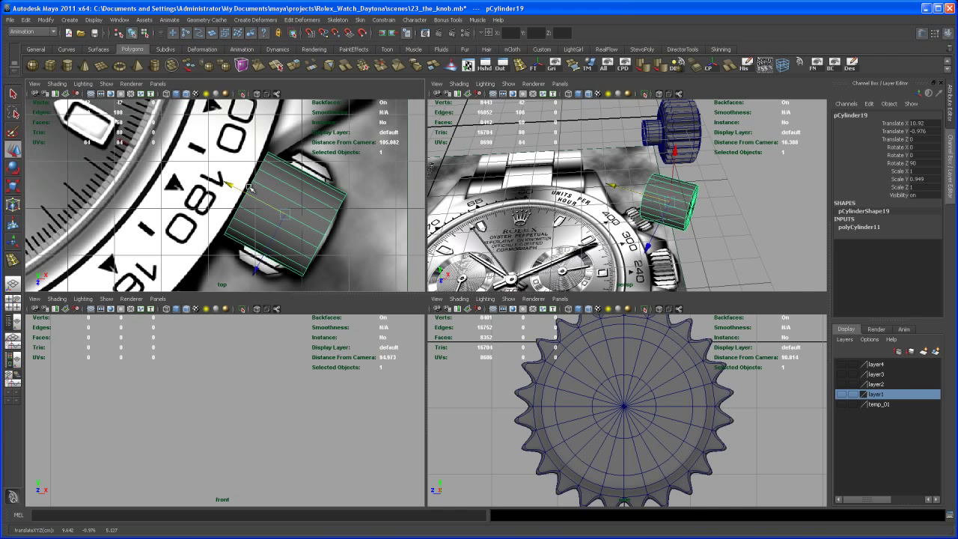
Insert an edge ring around the cylinder's side with Split Type Multi and 2 divisions.
{"action": "key", "text": "space"}
{"action": "left_click_drag", "start_coordinate": [597, 263], "coordinate": [502, 282], "text": "alt"}
{"action": "right_click_drag", "start_coordinate": [502, 281], "coordinate": [503, 258]}
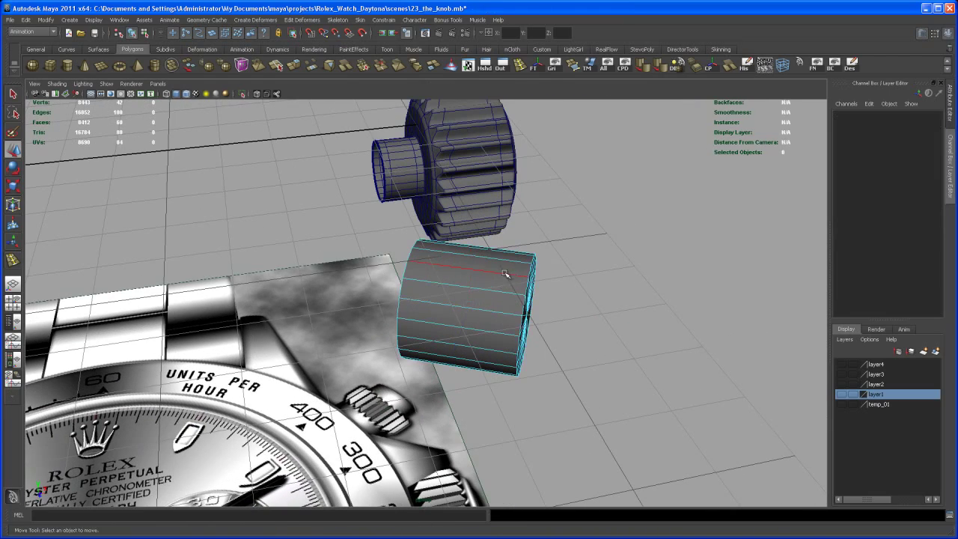
{"action": "left_click", "coordinate": [504, 274]}
{"action": "left_click_drag", "start_coordinate": [502, 295], "coordinate": [508, 262], "text": "alt"}
{"action": "right_click_drag", "start_coordinate": [508, 260], "coordinate": [528, 281], "text": "shift"}
{"action": "left_click_drag", "start_coordinate": [572, 257], "coordinate": [591, 250], "text": "alt"}
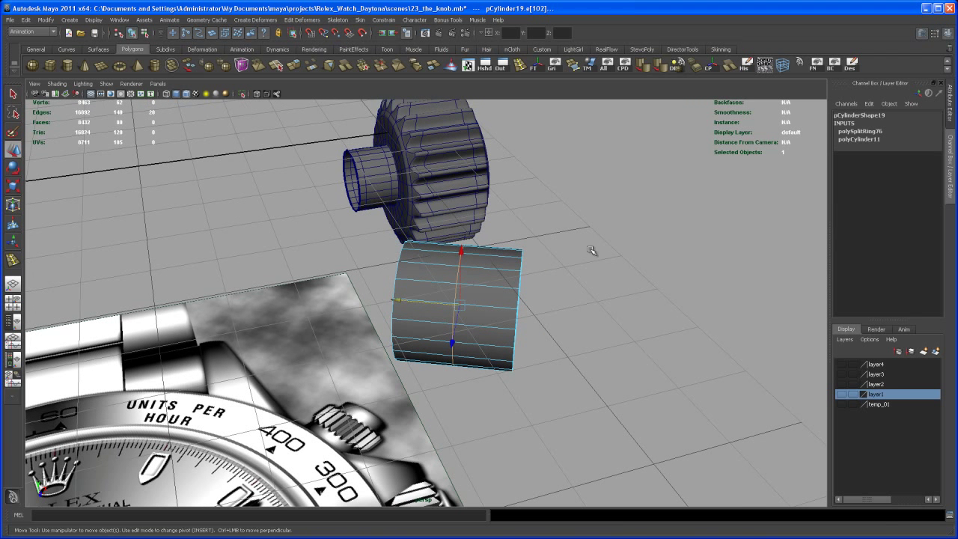
{"action": "left_click", "coordinate": [861, 131]}
{"action": "left_click", "coordinate": [922, 166]}
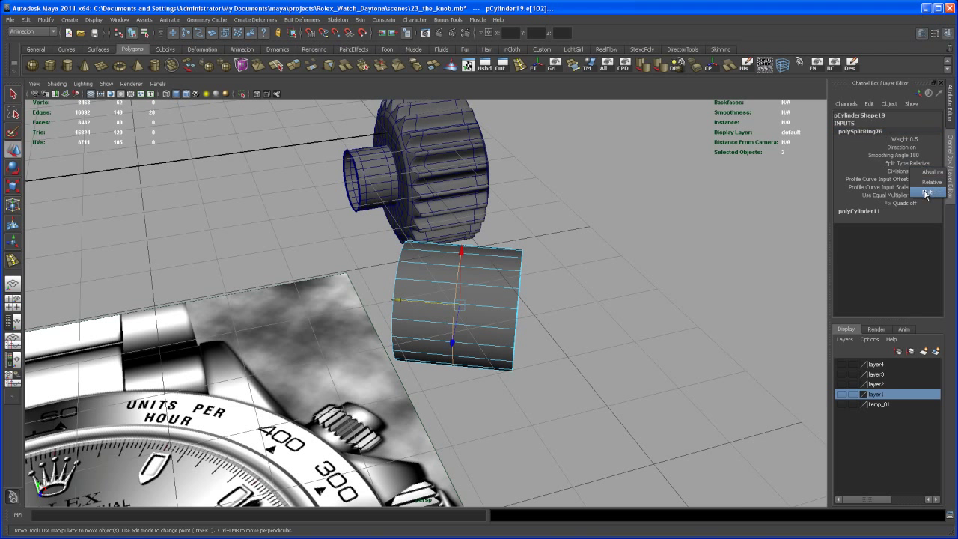
{"action": "left_click", "coordinate": [925, 194]}
Scale the two edge loops apart along the cylinder's axis toward its ends, using the reference pusher as a guide.
{"action": "left_click_drag", "start_coordinate": [734, 267], "coordinate": [655, 310], "text": "alt"}
{"action": "key", "text": "r"}
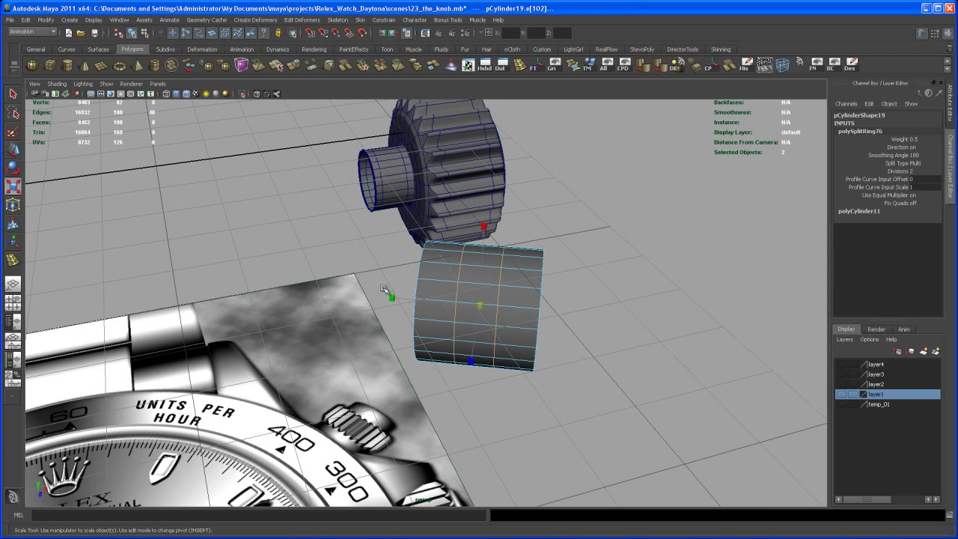
{"action": "left_click_drag", "start_coordinate": [394, 298], "coordinate": [313, 281]}
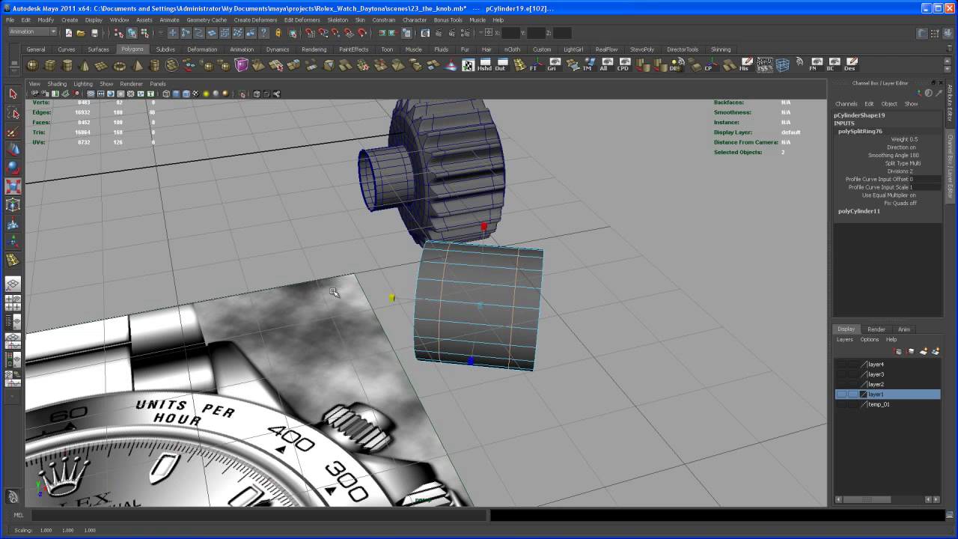
{"action": "key", "text": "space"}
{"action": "key", "text": "space"}
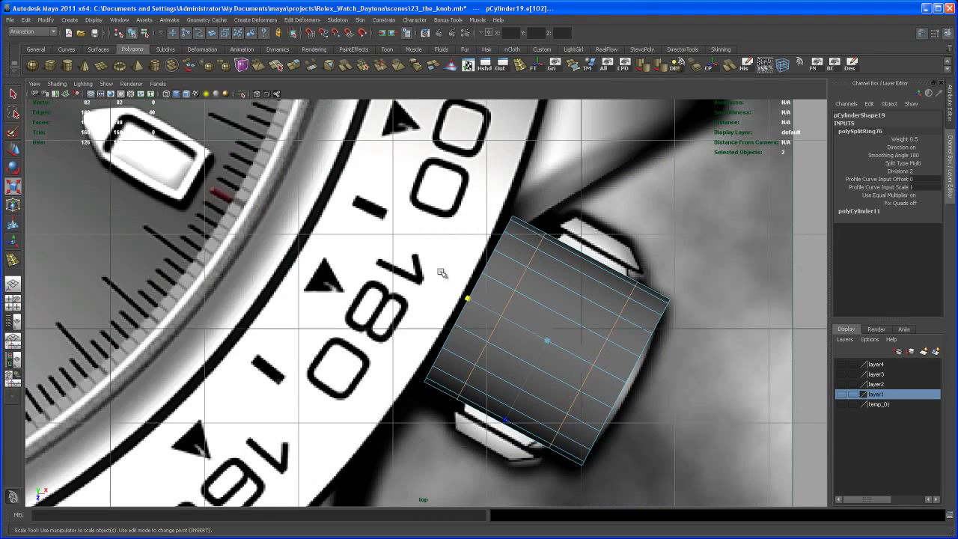
{"action": "middle_click_drag", "start_coordinate": [458, 284], "coordinate": [377, 269], "text": "alt"}
{"action": "left_click_drag", "start_coordinate": [383, 278], "coordinate": [385, 277]}
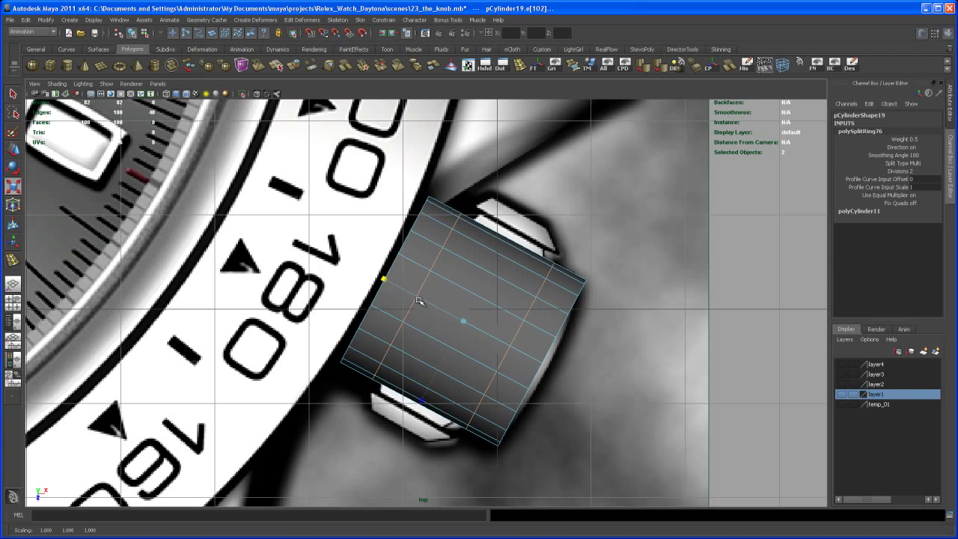
Extrude the ring of faces between the two edge loops outward with a Local Translate Z of about 0.29.
{"action": "key", "text": "space"}
{"action": "left_click_drag", "start_coordinate": [665, 214], "coordinate": [651, 219], "text": "alt"}
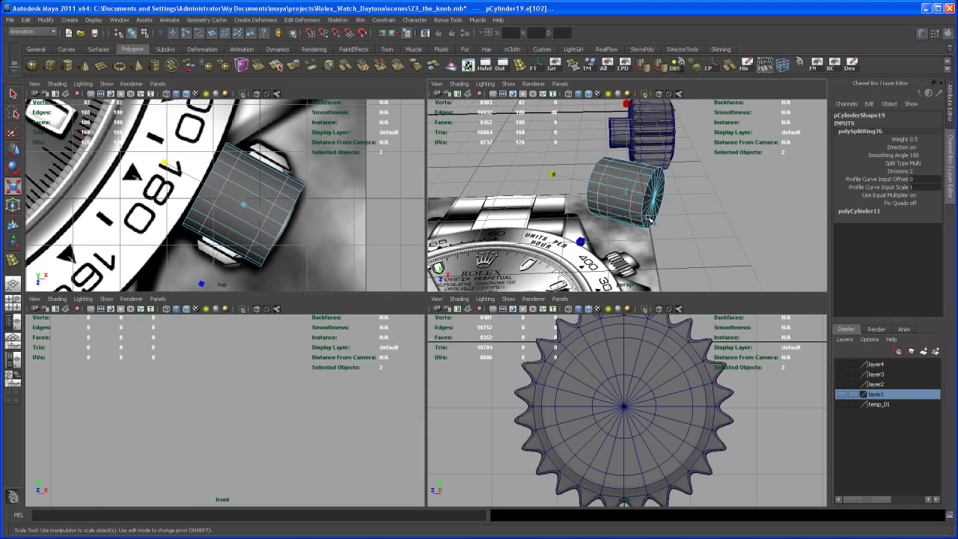
{"action": "key", "text": "space"}
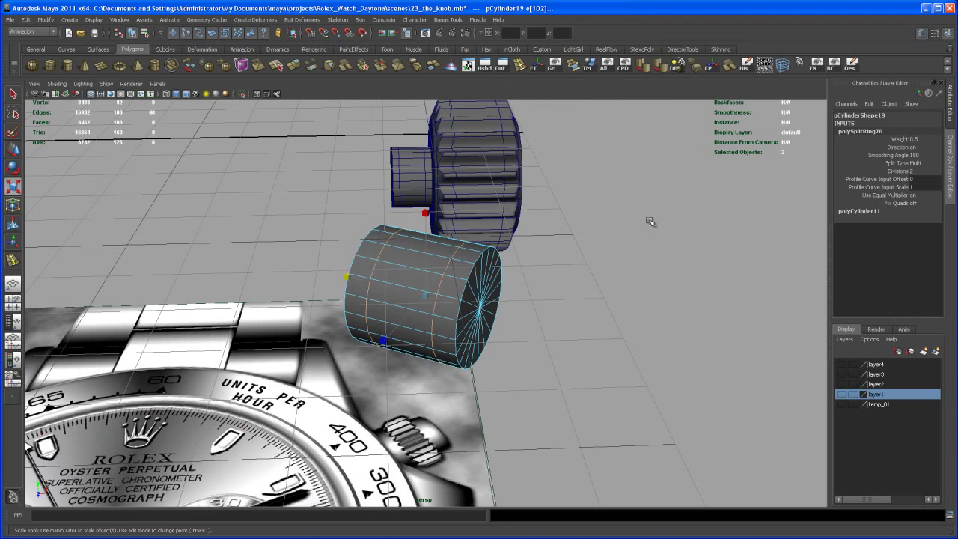
{"action": "left_click_drag", "start_coordinate": [546, 265], "coordinate": [481, 282], "text": "alt"}
{"action": "key", "text": "q"}
{"action": "right_click_drag", "start_coordinate": [480, 285], "coordinate": [465, 278]}
{"action": "left_click", "coordinate": [465, 278]}
{"action": "double_click", "coordinate": [458, 294], "text": "shift"}
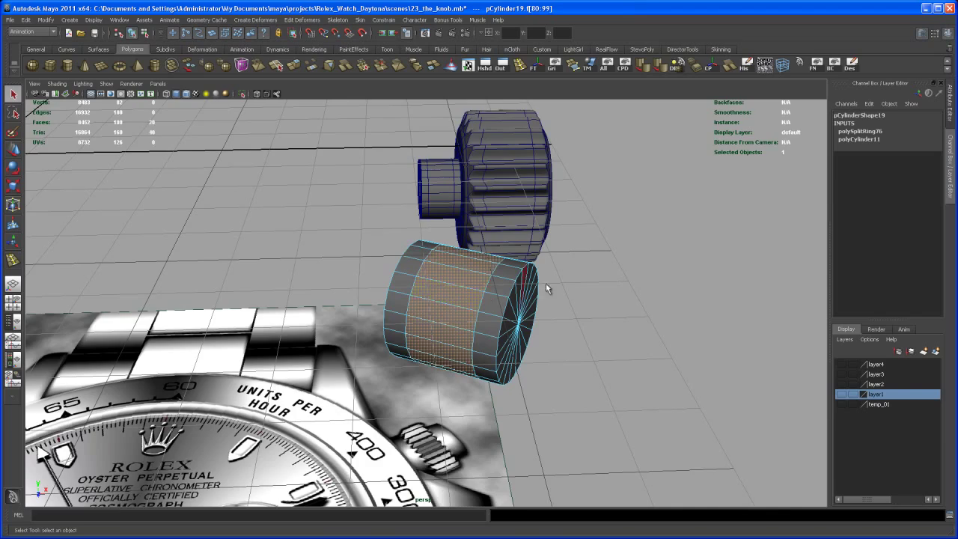
{"action": "left_click_drag", "start_coordinate": [562, 284], "coordinate": [534, 294], "text": "alt"}
{"action": "left_click", "coordinate": [277, 65]}
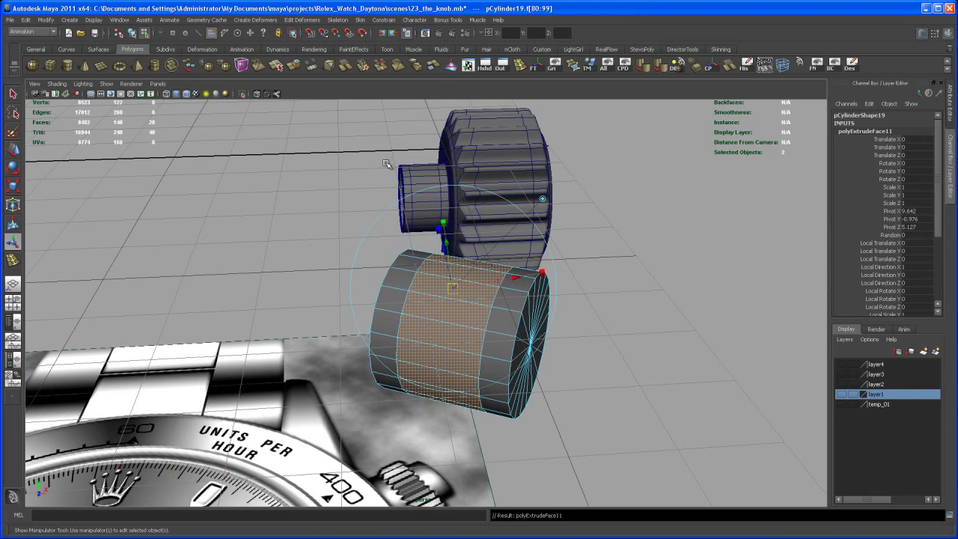
{"action": "left_click_drag", "start_coordinate": [449, 277], "coordinate": [412, 282], "text": "alt"}
{"action": "middle_click_drag", "start_coordinate": [337, 277], "coordinate": [382, 272], "text": "alt"}
{"action": "left_click_drag", "start_coordinate": [383, 272], "coordinate": [346, 281], "text": "alt"}
{"action": "middle_click_drag", "start_coordinate": [346, 281], "coordinate": [350, 298], "text": "alt"}
{"action": "left_click_drag", "start_coordinate": [351, 222], "coordinate": [339, 196]}
{"action": "scroll", "coordinate": [891, 228], "scroll_direction": "down", "scroll_amount": 5}
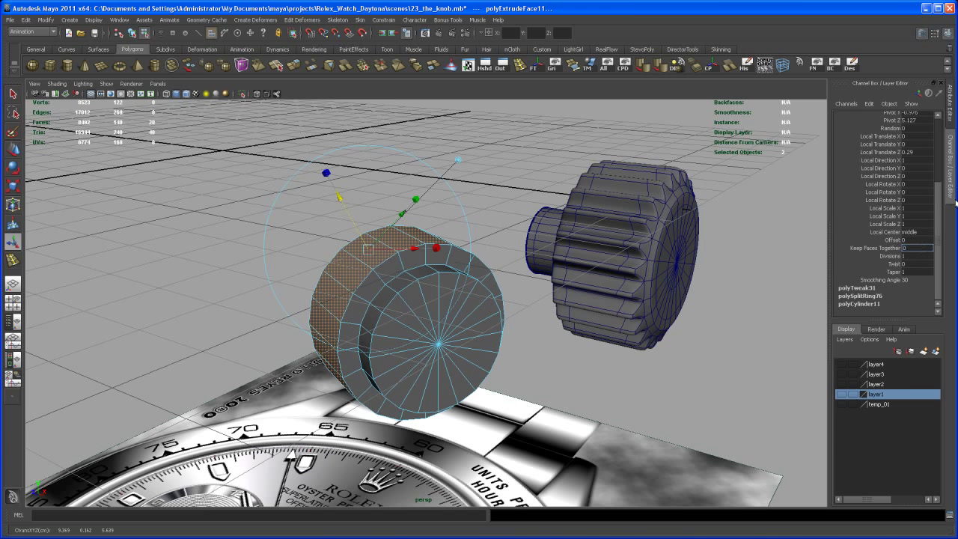
Turn off Keep Faces Together on the ring extrusion so the side faces extrude separately.
{"action": "key", "text": "Return"}
{"action": "left_click_drag", "start_coordinate": [522, 285], "coordinate": [505, 306], "text": "alt"}
{"action": "right_click_drag", "start_coordinate": [505, 306], "coordinate": [522, 312], "text": "alt"}
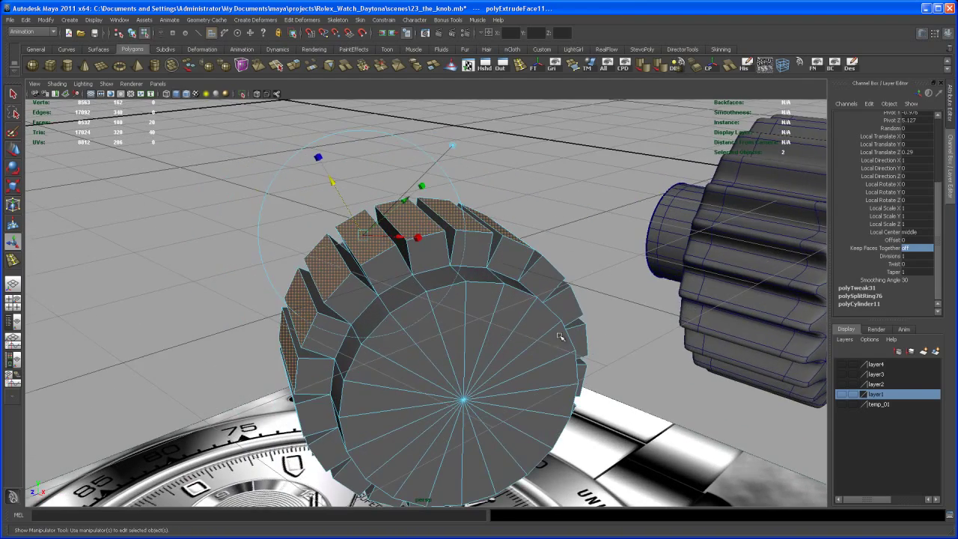
{"action": "left_click_drag", "start_coordinate": [405, 245], "coordinate": [474, 317], "text": "alt"}
{"action": "right_click_drag", "start_coordinate": [473, 318], "coordinate": [479, 347], "text": "alt"}
{"action": "right_click_drag", "start_coordinate": [473, 295], "coordinate": [471, 273], "text": "alt"}
{"action": "left_click_drag", "start_coordinate": [471, 273], "coordinate": [483, 253], "text": "alt"}
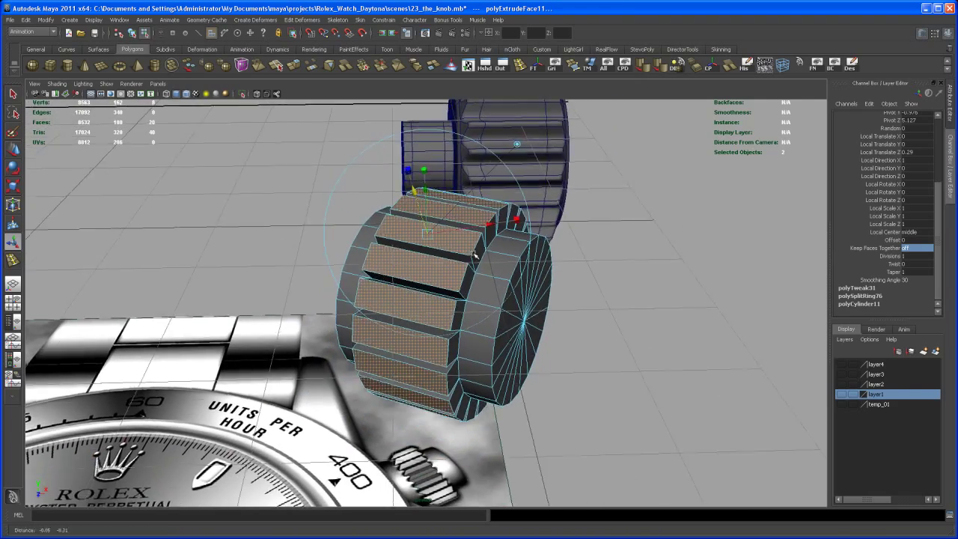
{"action": "right_click_drag", "start_coordinate": [483, 252], "coordinate": [430, 263], "text": "alt"}
{"action": "left_click_drag", "start_coordinate": [430, 263], "coordinate": [461, 297], "text": "alt"}
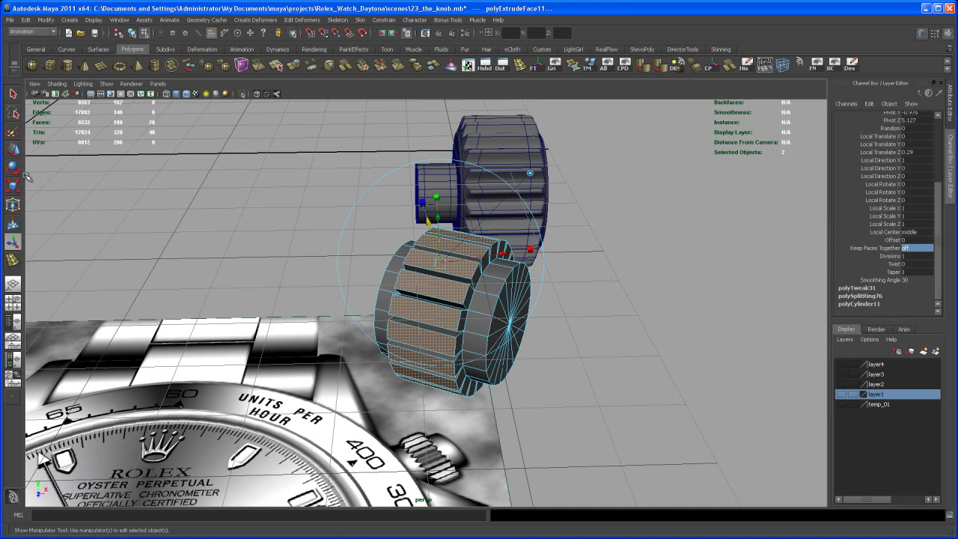
Set the Scale tool's axis to Object in its tool settings.
{"action": "double_click", "coordinate": [15, 150]}
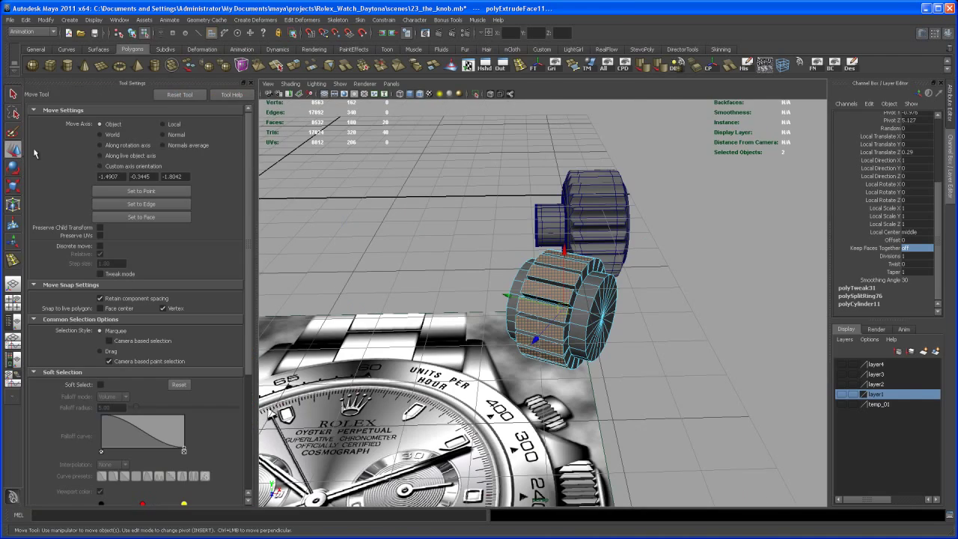
{"action": "right_click_drag", "start_coordinate": [414, 262], "coordinate": [608, 374], "text": "alt"}
{"action": "middle_click_drag", "start_coordinate": [607, 374], "coordinate": [484, 357], "text": "alt"}
{"action": "left_click_drag", "start_coordinate": [484, 357], "coordinate": [494, 336], "text": "alt"}
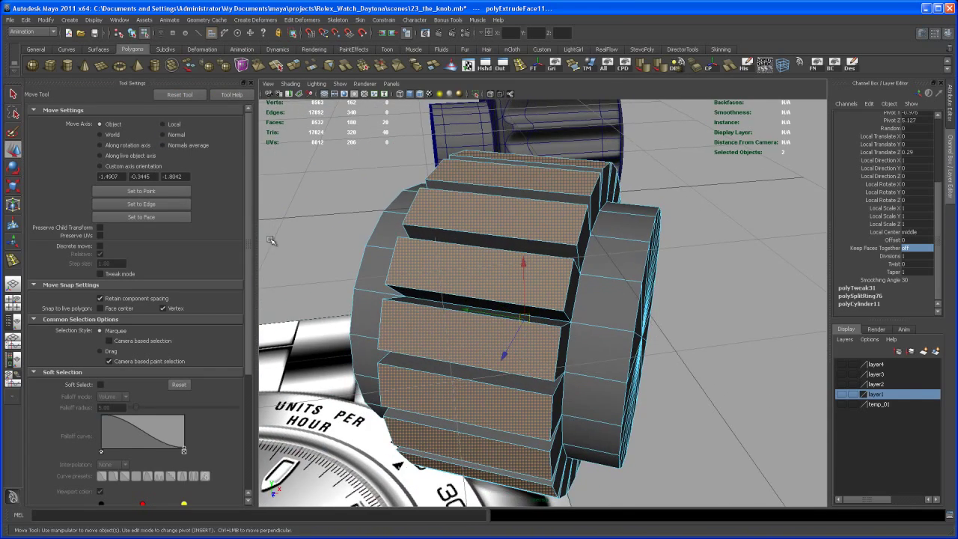
{"action": "left_click", "coordinate": [14, 185]}
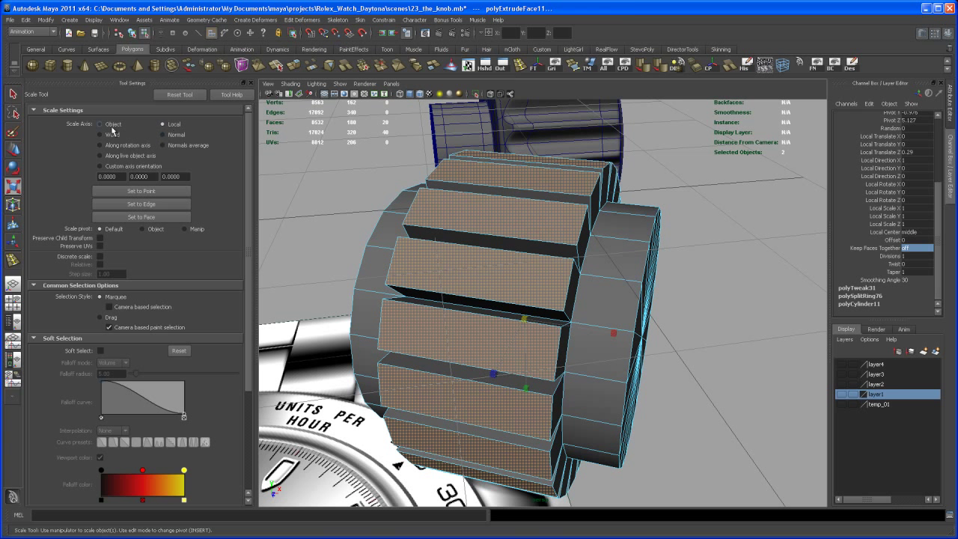
{"action": "left_click", "coordinate": [250, 83]}
{"action": "scroll", "coordinate": [417, 247], "scroll_direction": "down", "scroll_amount": 6}
{"action": "left_click_drag", "start_coordinate": [319, 201], "coordinate": [323, 245], "text": "alt"}
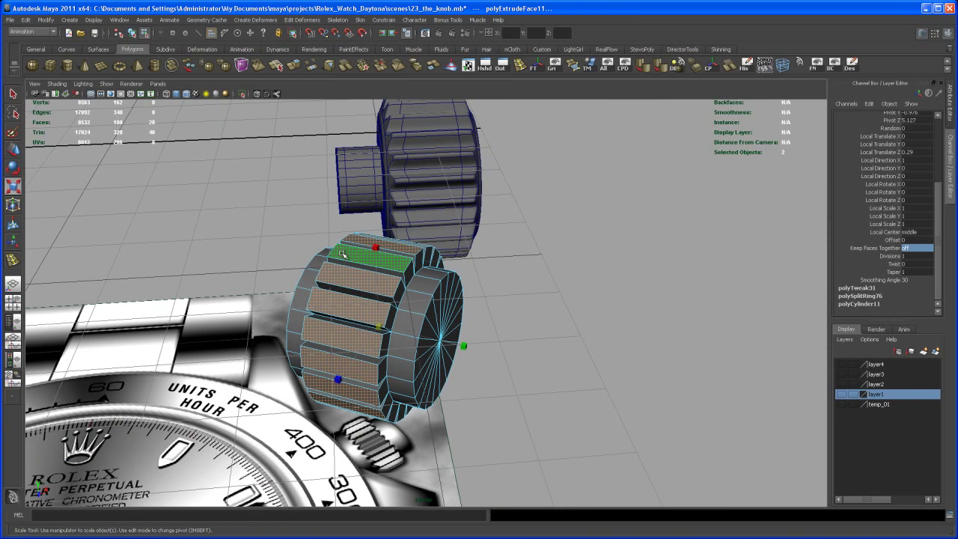
Undo the separated faces and the outward extrusion of the cylinder's middle ring.
{"action": "key", "text": "ctrl+z"}
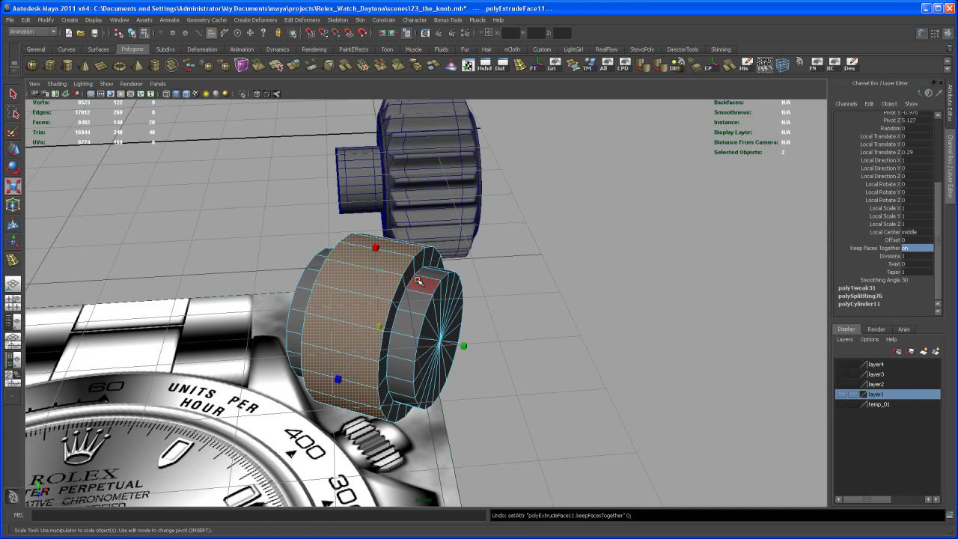
{"action": "key", "text": "ctrl+z"}
{"action": "key", "text": "ctrl+z"}
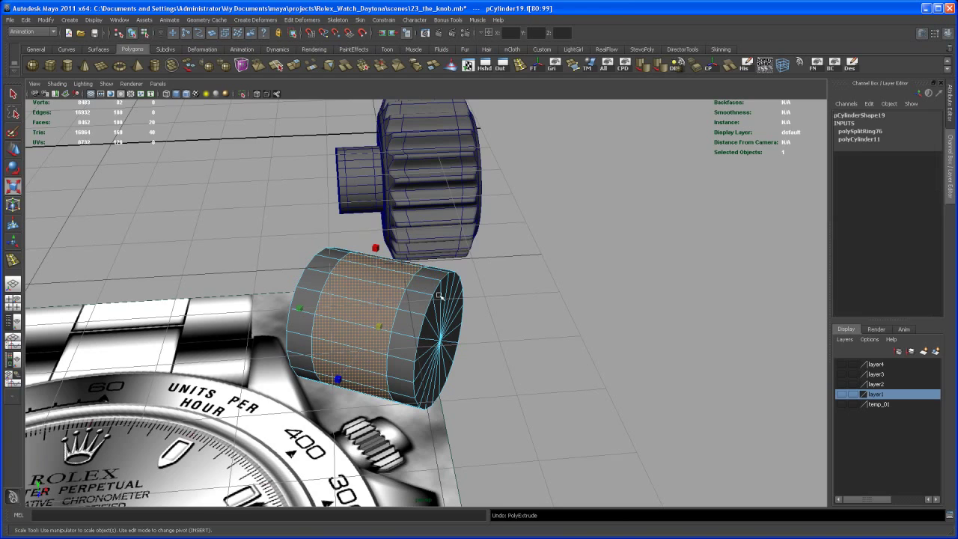
Select the cylinder's parent group in object mode and set its Y rotation to 0.
{"action": "mouse_move", "coordinate": [456, 317]}
{"action": "left_mouse_down", "text": "alt"}
{"action": "mouse_move", "coordinate": [443, 311]}
{"action": "mouse_move", "coordinate": [453, 305]}
{"action": "left_mouse_up", "text": "alt"}
{"action": "right_click", "coordinate": [453, 304]}
{"action": "right_click_drag", "start_coordinate": [453, 305], "coordinate": [479, 298]}
{"action": "mouse_move", "coordinate": [469, 307]}
{"action": "left_mouse_down", "text": "alt"}
{"action": "mouse_move", "coordinate": [455, 299]}
{"action": "mouse_move", "coordinate": [474, 300]}
{"action": "left_mouse_up", "text": "alt"}
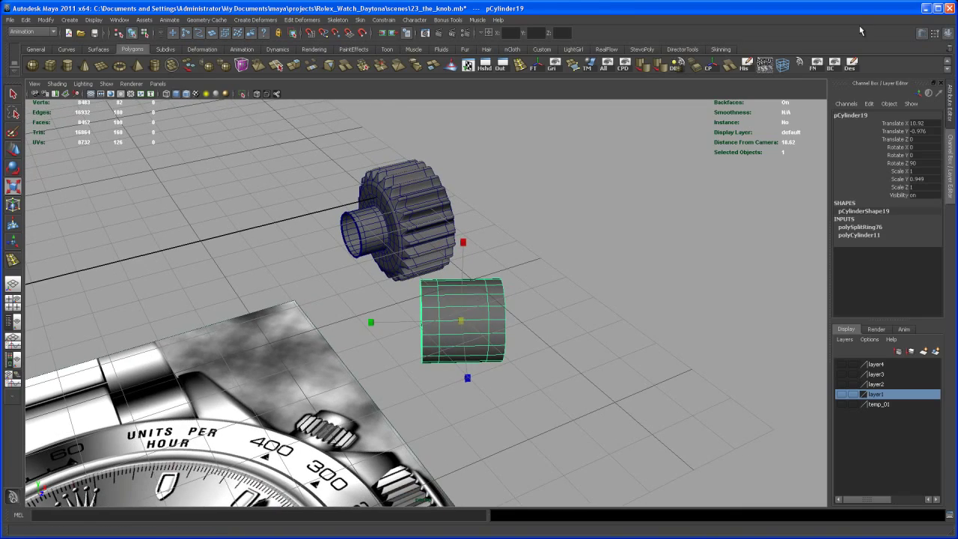
{"action": "key", "text": "ctrl+g"}
{"action": "right_click_drag", "start_coordinate": [584, 374], "coordinate": [456, 283], "text": "alt"}
{"action": "middle_click_drag", "start_coordinate": [456, 283], "coordinate": [508, 293], "text": "alt"}
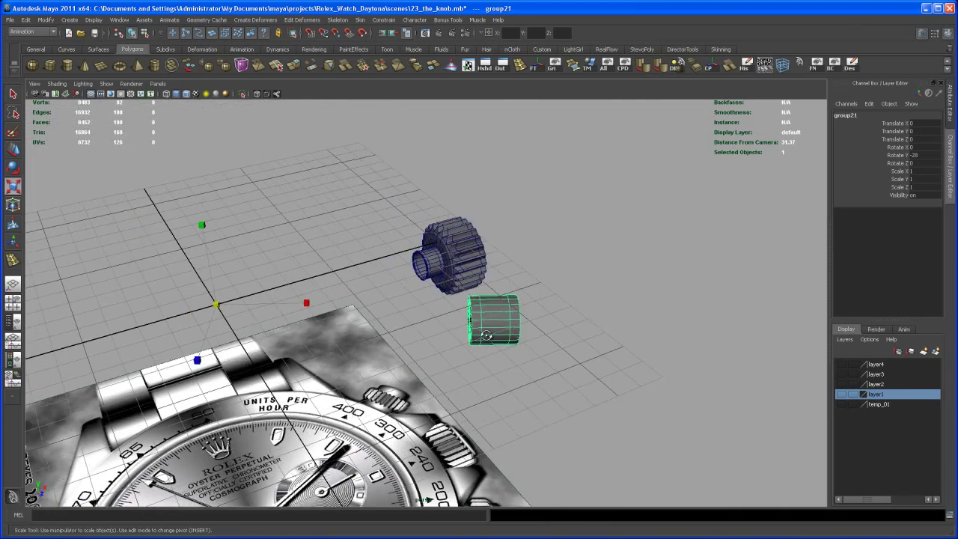
{"action": "left_click_drag", "start_coordinate": [483, 336], "coordinate": [439, 360], "text": "alt"}
{"action": "middle_click_drag", "start_coordinate": [434, 348], "coordinate": [440, 370], "text": "alt"}
{"action": "right_click_drag", "start_coordinate": [440, 370], "coordinate": [449, 372], "text": "alt"}
{"action": "left_click_drag", "start_coordinate": [449, 372], "coordinate": [487, 327], "text": "alt"}
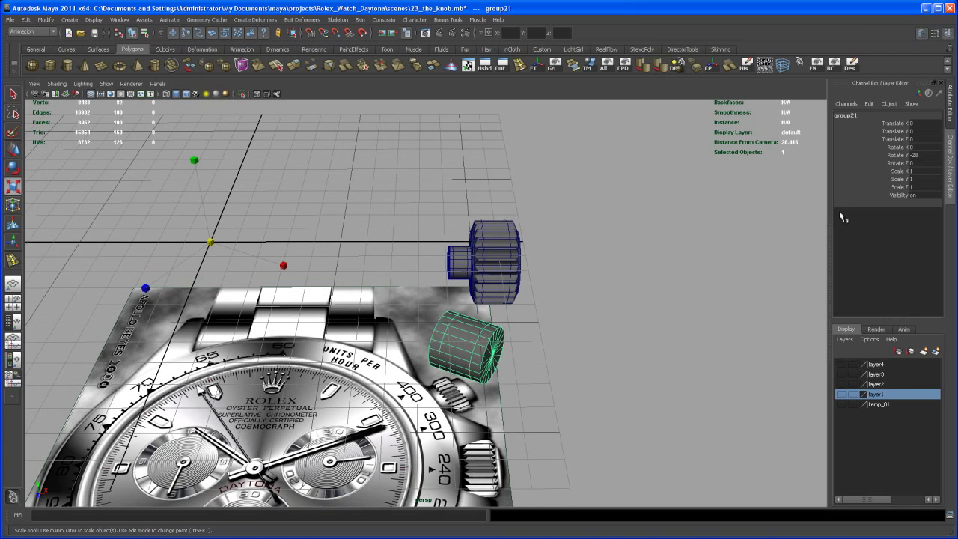
{"action": "double_click", "coordinate": [925, 155]}
{"action": "type", "text": "0"}
{"action": "key", "text": "Return"}
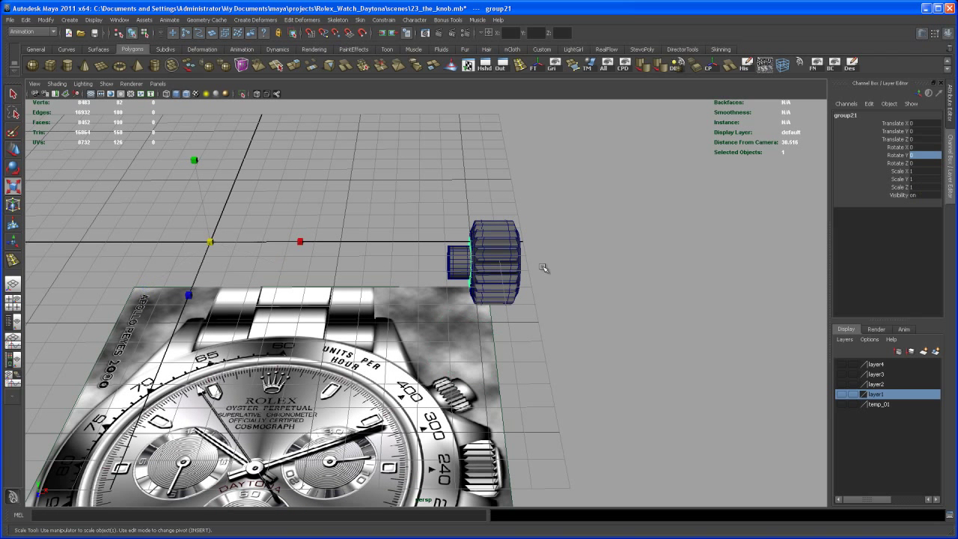
Move the cylinder inside the group clear of the crown, to a Translate X of about 13.581.
{"action": "left_click_drag", "start_coordinate": [538, 285], "coordinate": [525, 322], "text": "alt"}
{"action": "left_click", "coordinate": [536, 315]}
{"action": "left_click", "coordinate": [520, 304]}
{"action": "key", "text": "w"}
{"action": "left_click_drag", "start_coordinate": [439, 288], "coordinate": [512, 325]}
{"action": "left_click_drag", "start_coordinate": [512, 325], "coordinate": [491, 349], "text": "alt"}
{"action": "right_click_drag", "start_coordinate": [492, 348], "coordinate": [586, 391], "text": "alt"}
{"action": "middle_click_drag", "start_coordinate": [587, 391], "coordinate": [450, 367], "text": "alt"}
{"action": "right_click_drag", "start_coordinate": [450, 367], "coordinate": [516, 398], "text": "alt"}
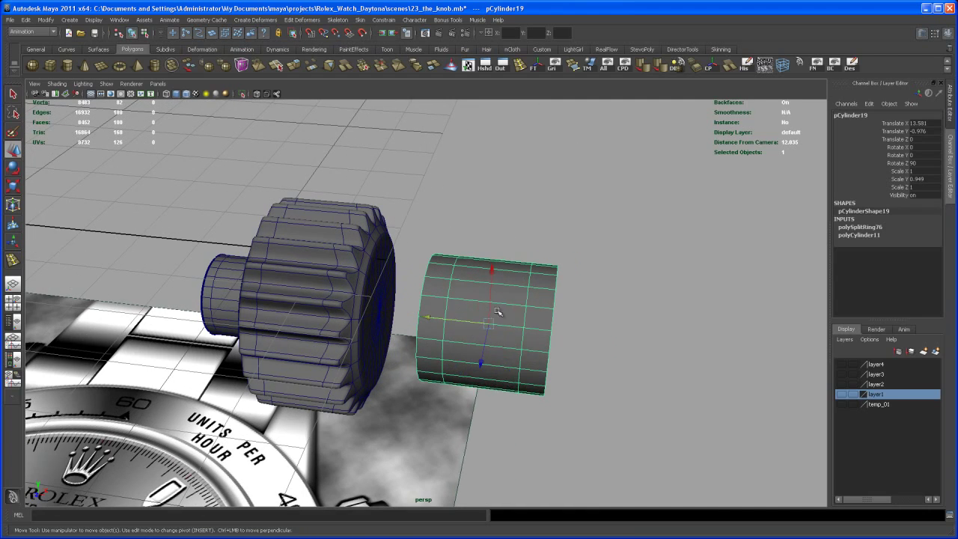
Select the cylinder's middle ring of faces and extrude it outward with a Local Translate Z of about 0.323.
{"action": "right_click_drag", "start_coordinate": [500, 301], "coordinate": [500, 323]}
{"action": "left_click", "coordinate": [506, 298]}
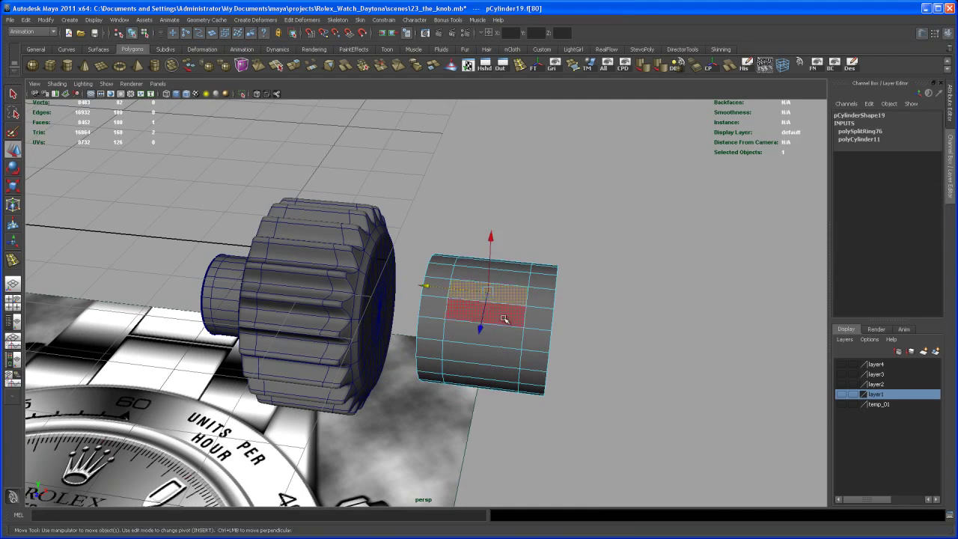
{"action": "key", "text": "q"}
{"action": "double_click", "coordinate": [503, 316], "text": "shift"}
{"action": "left_click_drag", "start_coordinate": [565, 257], "coordinate": [497, 195], "text": "alt"}
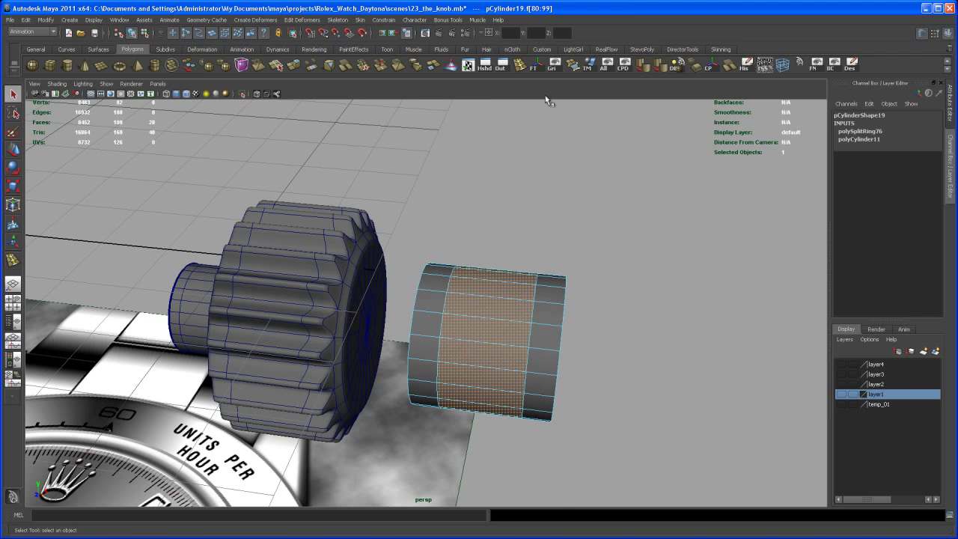
{"action": "left_click", "coordinate": [294, 66]}
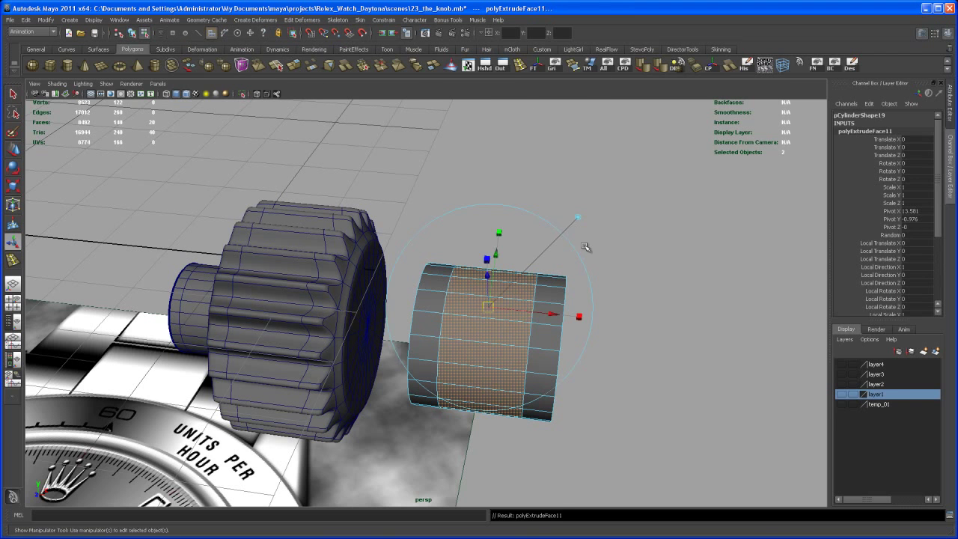
{"action": "left_click_drag", "start_coordinate": [586, 245], "coordinate": [513, 254], "text": "alt"}
{"action": "right_click_drag", "start_coordinate": [514, 255], "coordinate": [547, 312], "text": "alt"}
{"action": "left_click_drag", "start_coordinate": [400, 228], "coordinate": [392, 201]}
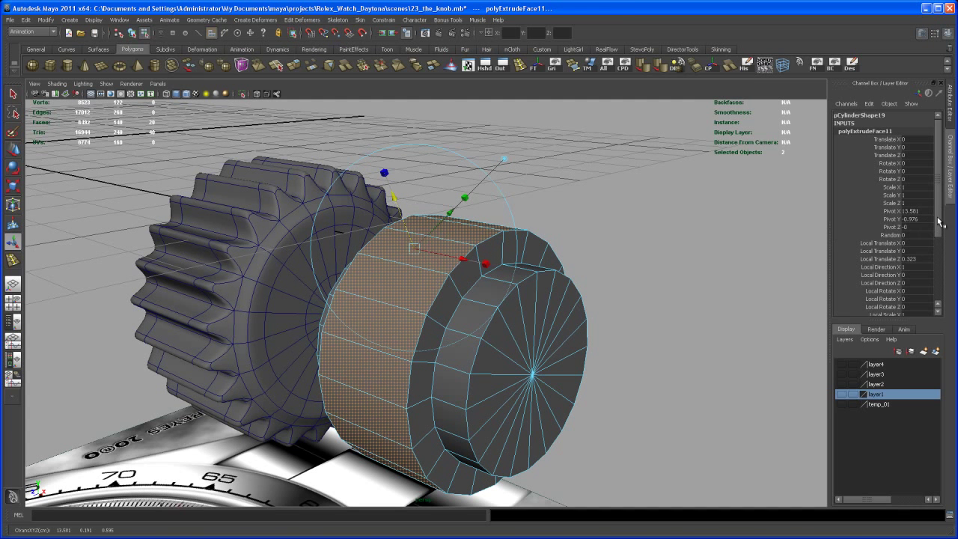
Turn off Keep Faces Together on the new extrusion to split the ring into separate teeth.
{"action": "scroll", "coordinate": [928, 239], "scroll_direction": "down", "scroll_amount": 5}
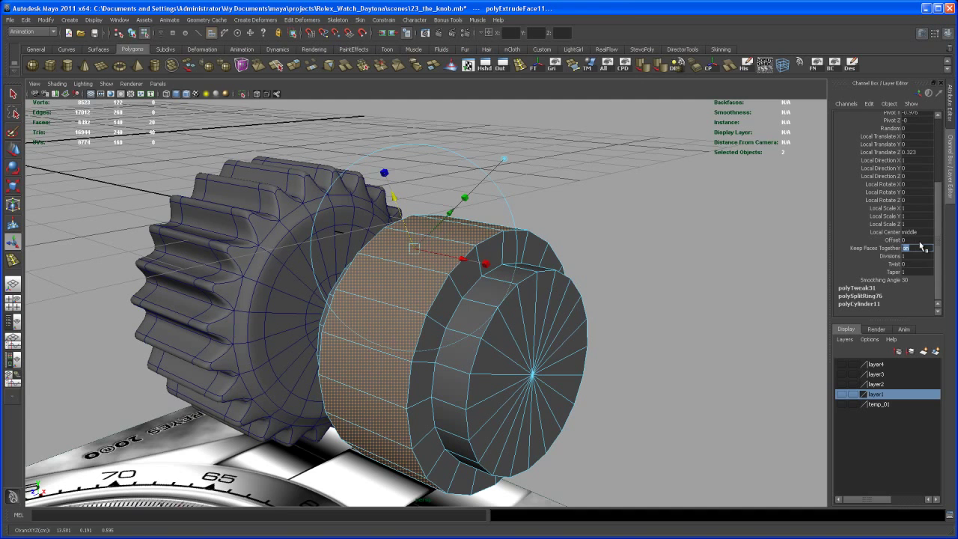
{"action": "key", "text": "Return"}
{"action": "left_click_drag", "start_coordinate": [574, 330], "coordinate": [488, 283], "text": "alt"}
{"action": "right_click_drag", "start_coordinate": [488, 283], "coordinate": [514, 316], "text": "alt"}
{"action": "middle_click_drag", "start_coordinate": [513, 316], "coordinate": [499, 350], "text": "alt"}
Taper the teeth by narrowing their outer faces to a Local Scale Y of about 0.341.
{"action": "left_click_drag", "start_coordinate": [438, 209], "coordinate": [417, 291]}
{"action": "left_click_drag", "start_coordinate": [385, 198], "coordinate": [364, 209]}
{"action": "left_click_drag", "start_coordinate": [385, 266], "coordinate": [342, 229], "text": "alt"}
{"action": "left_click_drag", "start_coordinate": [343, 272], "coordinate": [345, 292], "text": "alt"}
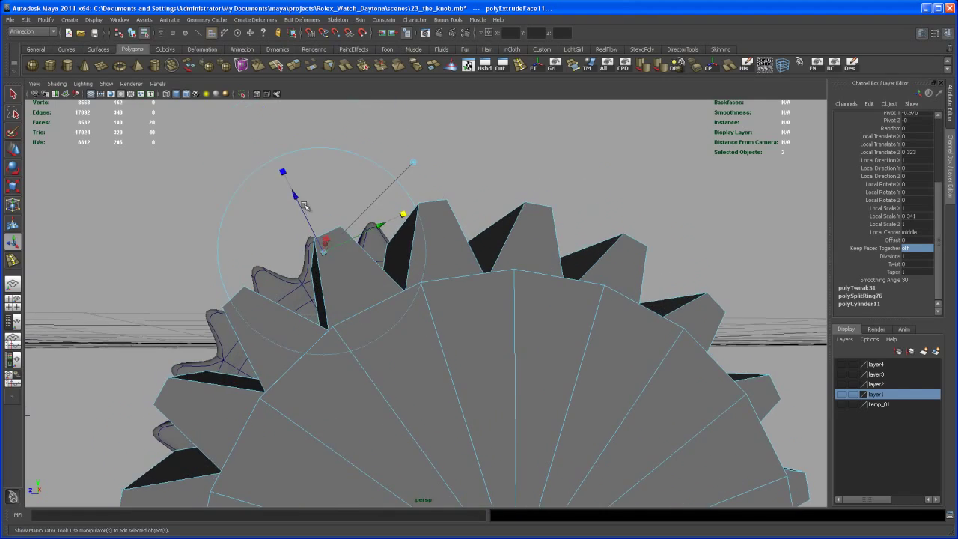
Lower the teeth to a Local Translate Z of about 0.291 and shorten their outer faces to a Local Scale X of about 0.751.
{"action": "left_click_drag", "start_coordinate": [302, 206], "coordinate": [305, 217]}
{"action": "left_click_drag", "start_coordinate": [402, 278], "coordinate": [562, 238], "text": "alt"}
{"action": "right_click_drag", "start_coordinate": [556, 239], "coordinate": [556, 280], "text": "alt"}
{"action": "middle_click_drag", "start_coordinate": [556, 280], "coordinate": [549, 278], "text": "alt"}
{"action": "key", "text": "q"}
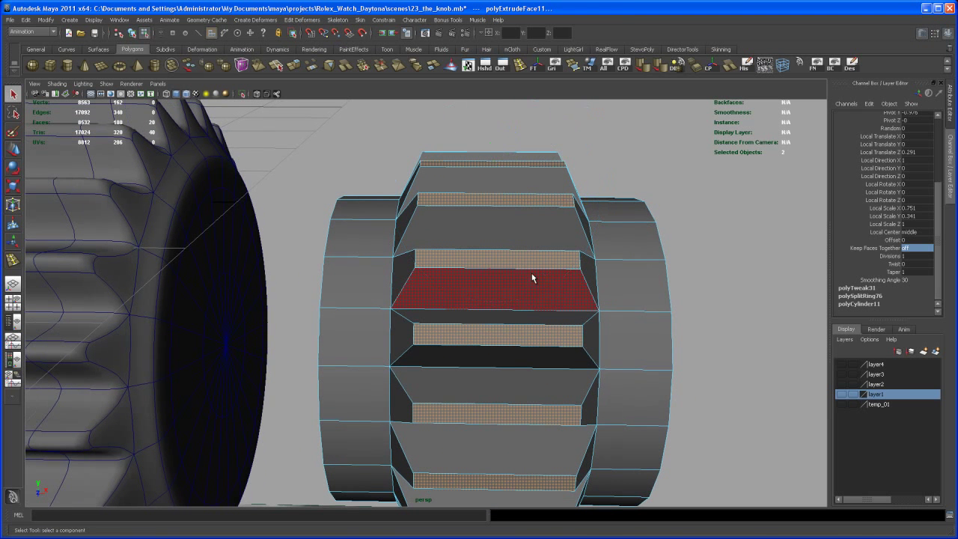
Insert an edge ring around the teeth with Split Type Multi and 2 divisions.
{"action": "mouse_move", "coordinate": [534, 276]}
{"action": "right_mouse_down"}
{"action": "mouse_move", "coordinate": [536, 266]}
{"action": "mouse_move", "coordinate": [527, 271]}
{"action": "right_mouse_up"}
{"action": "left_click", "coordinate": [527, 272]}
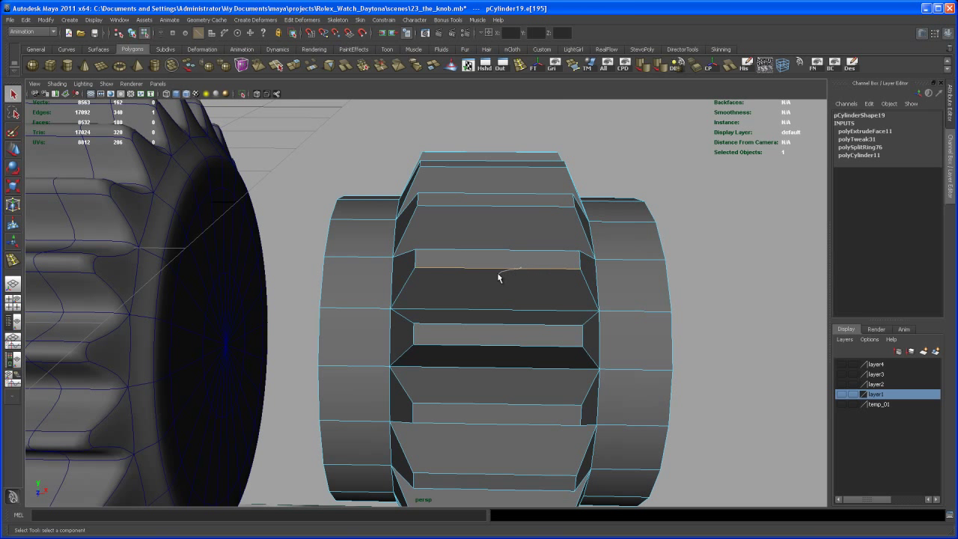
{"action": "right_click_drag", "start_coordinate": [494, 278], "coordinate": [532, 291], "text": "ctrl"}
{"action": "left_click", "coordinate": [868, 131]}
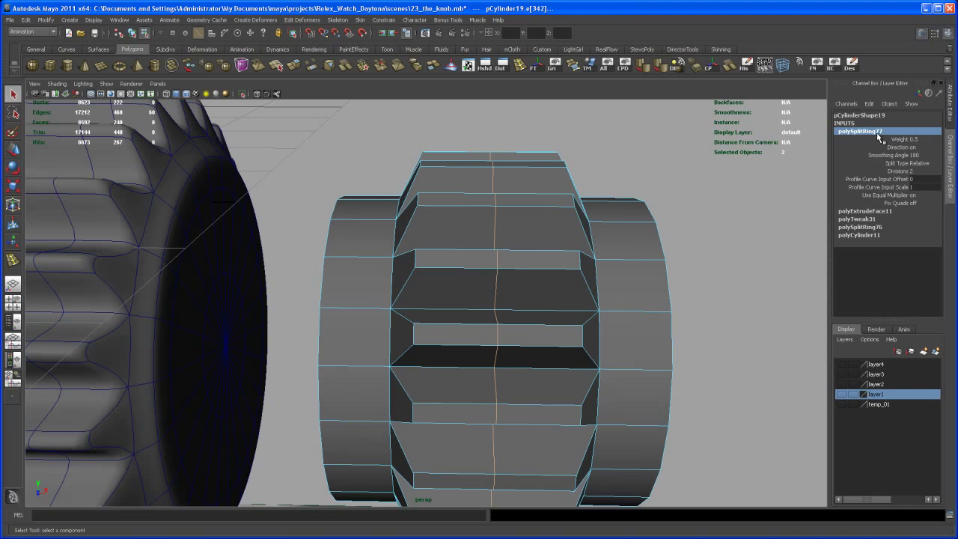
{"action": "left_click", "coordinate": [926, 167]}
{"action": "left_click", "coordinate": [927, 193]}
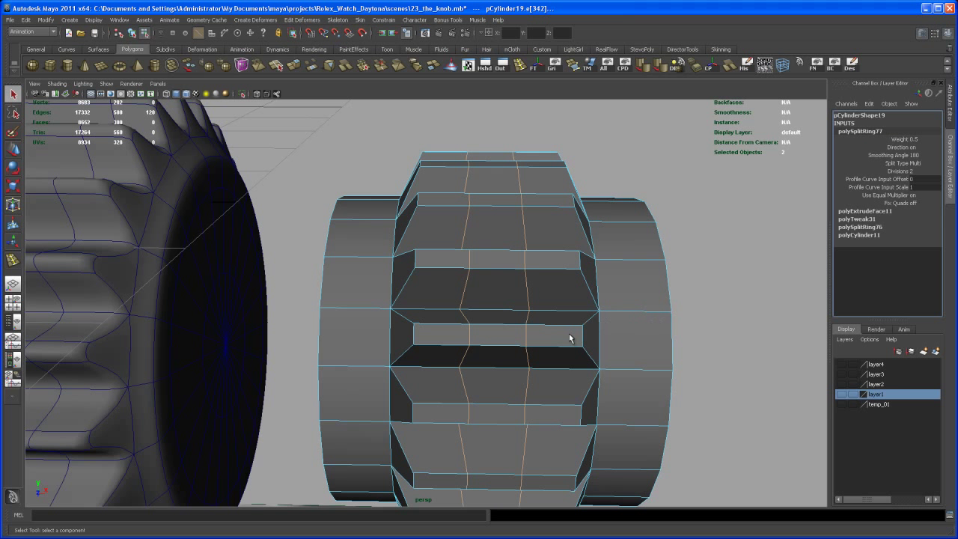
Scale the two new edge loops apart along the cylinder's axis, close to the ends of the teeth.
{"action": "left_click_drag", "start_coordinate": [571, 340], "coordinate": [550, 327], "text": "alt"}
{"action": "key", "text": "r"}
{"action": "left_click_drag", "start_coordinate": [377, 332], "coordinate": [354, 334]}
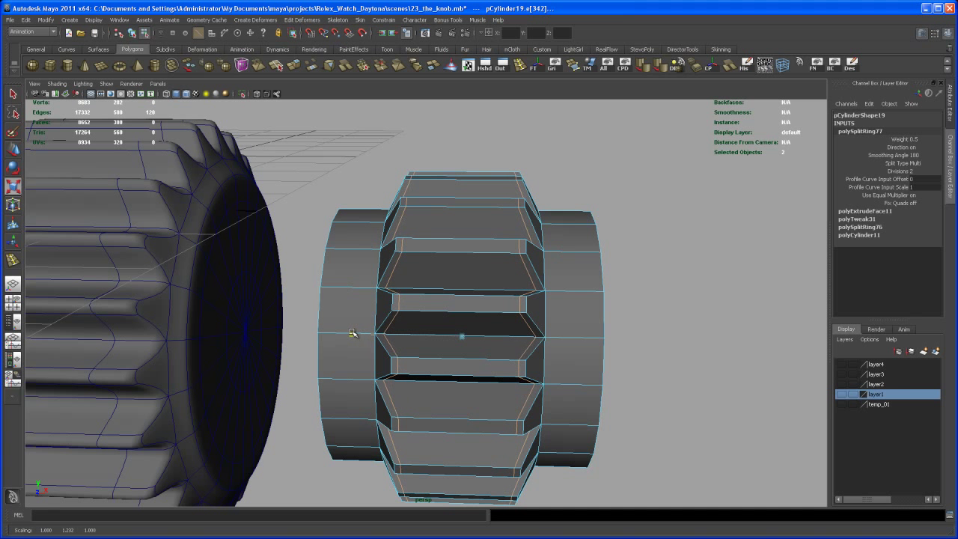
Preview the toothed cylinder smoothed and compare its tooth shape with the crown's from several angles.
{"action": "key", "text": "3"}
{"action": "right_click_drag", "start_coordinate": [533, 332], "coordinate": [575, 321]}
{"action": "left_click", "coordinate": [642, 332]}
{"action": "left_click_drag", "start_coordinate": [652, 334], "coordinate": [561, 330], "text": "alt"}
{"action": "right_click_drag", "start_coordinate": [561, 330], "coordinate": [452, 223], "text": "alt"}
{"action": "left_click_drag", "start_coordinate": [442, 329], "coordinate": [397, 333], "text": "alt"}
{"action": "key", "text": "r"}
{"action": "right_click_drag", "start_coordinate": [397, 333], "coordinate": [427, 360], "text": "alt"}
{"action": "middle_click_drag", "start_coordinate": [426, 359], "coordinate": [419, 389], "text": "alt"}
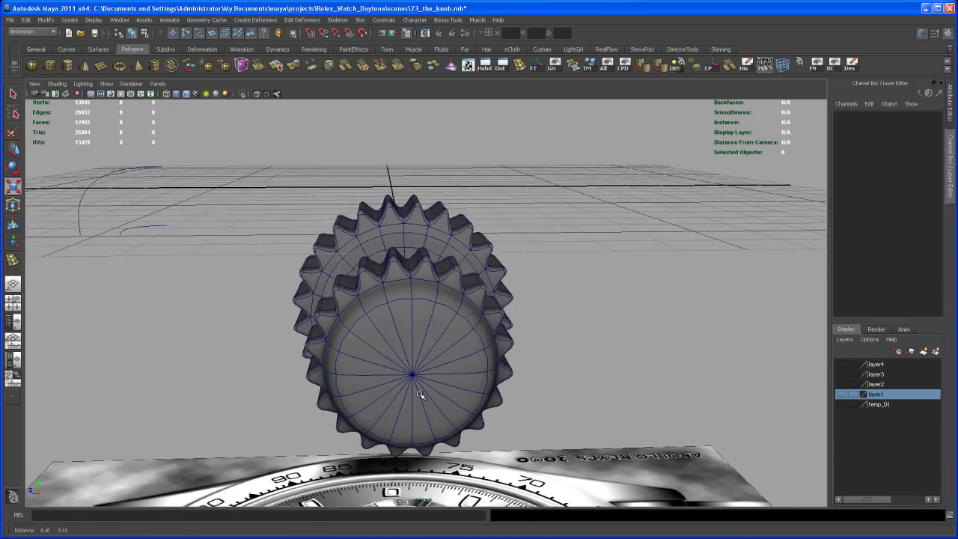
{"action": "mouse_move", "coordinate": [419, 389]}
{"action": "left_mouse_down", "text": "alt"}
{"action": "mouse_move", "coordinate": [410, 380]}
{"action": "mouse_move", "coordinate": [419, 393]}
{"action": "left_mouse_up", "text": "alt"}
{"action": "left_click_drag", "start_coordinate": [418, 270], "coordinate": [483, 347], "text": "alt"}
{"action": "left_click", "coordinate": [431, 330]}
{"action": "right_click", "coordinate": [481, 296]}
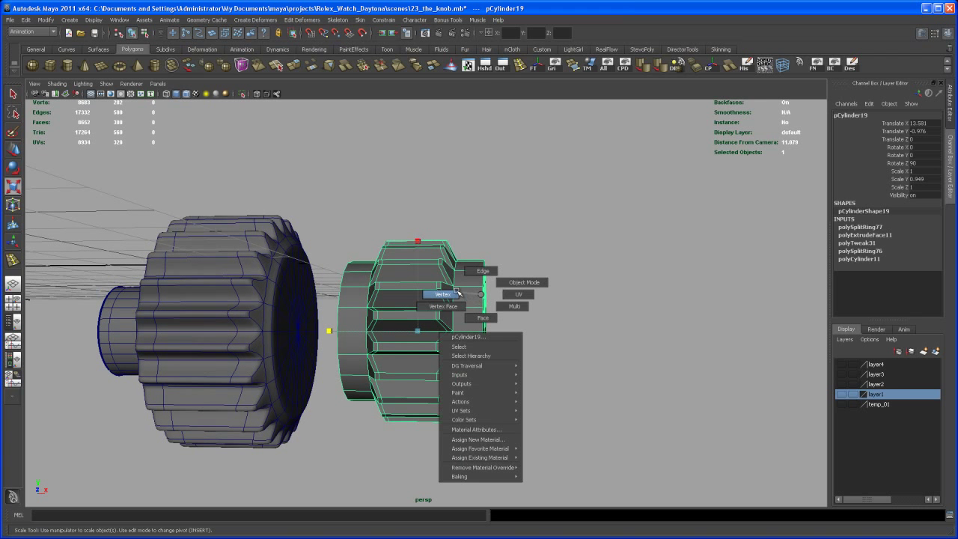
{"action": "right_click_drag", "start_coordinate": [467, 285], "coordinate": [479, 272]}
{"action": "left_click_drag", "start_coordinate": [475, 295], "coordinate": [452, 351], "text": "alt"}
{"action": "left_click", "coordinate": [452, 328]}
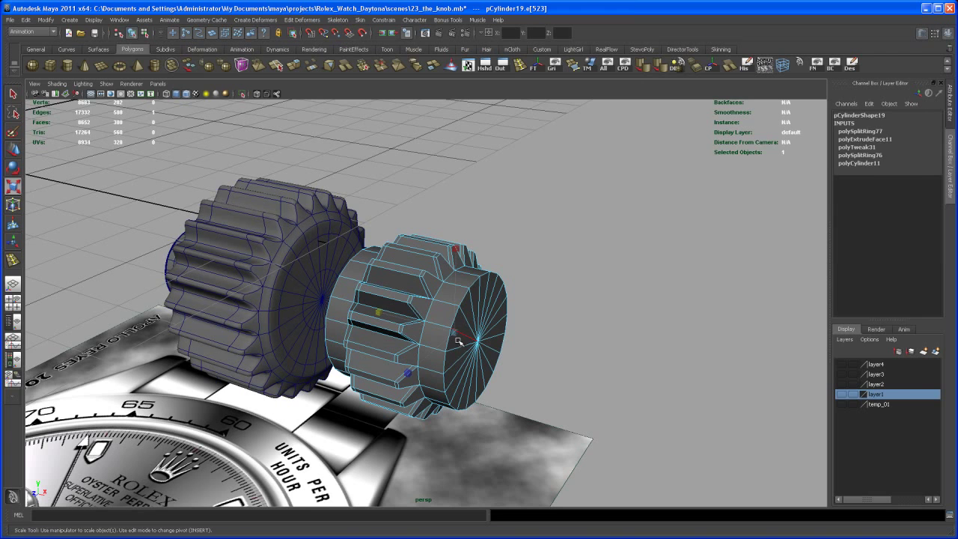
{"action": "mouse_move", "coordinate": [465, 338]}
{"action": "right_mouse_down"}
{"action": "mouse_move", "coordinate": [477, 333]}
{"action": "mouse_move", "coordinate": [474, 324]}
{"action": "right_mouse_up"}
{"action": "left_click", "coordinate": [472, 323]}
{"action": "left_click_drag", "start_coordinate": [473, 320], "coordinate": [591, 332], "text": "alt"}
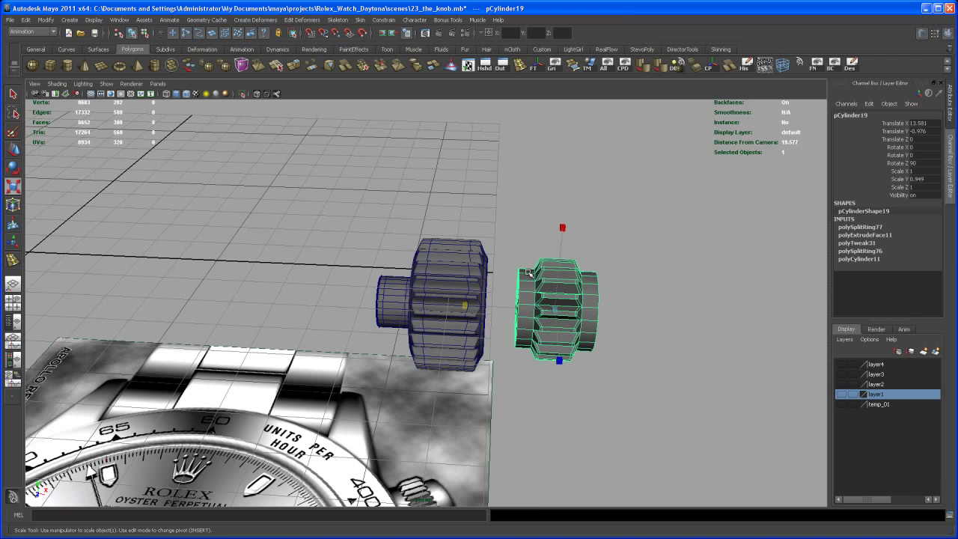
Try rotating the toothed cylinder's parent group freely about the origin toward the reference pusher.
{"action": "key", "text": "ctrl+g"}
{"action": "left_click_drag", "start_coordinate": [631, 421], "coordinate": [528, 379], "text": "alt"}
{"action": "key", "text": "e"}
{"action": "left_click_drag", "start_coordinate": [663, 319], "coordinate": [573, 324], "text": "alt"}
{"action": "mouse_move", "coordinate": [327, 315]}
{"action": "left_mouse_down"}
{"action": "mouse_move", "coordinate": [344, 311]}
{"action": "mouse_move", "coordinate": [317, 308]}
{"action": "left_mouse_up"}
{"action": "key", "text": "ctrl+z"}
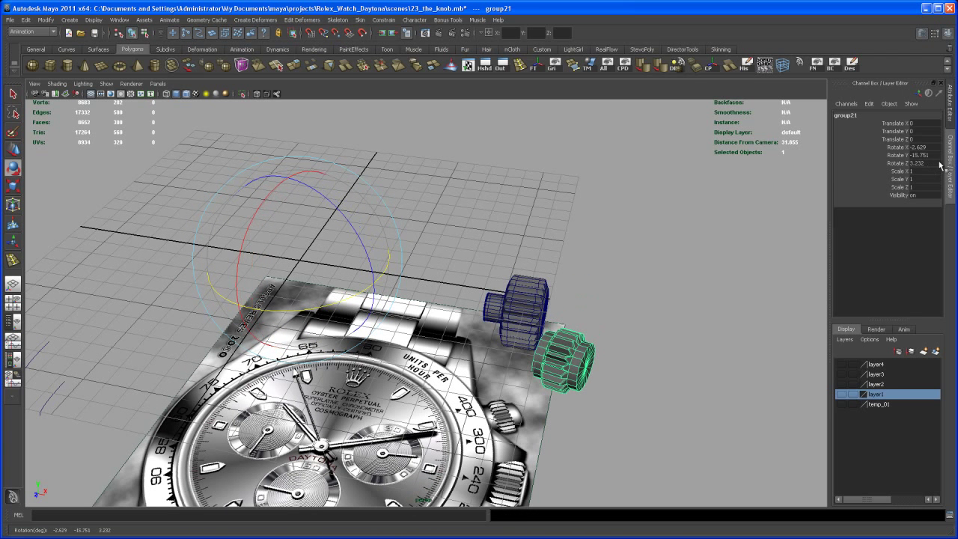
{"action": "key", "text": "ctrl+z"}
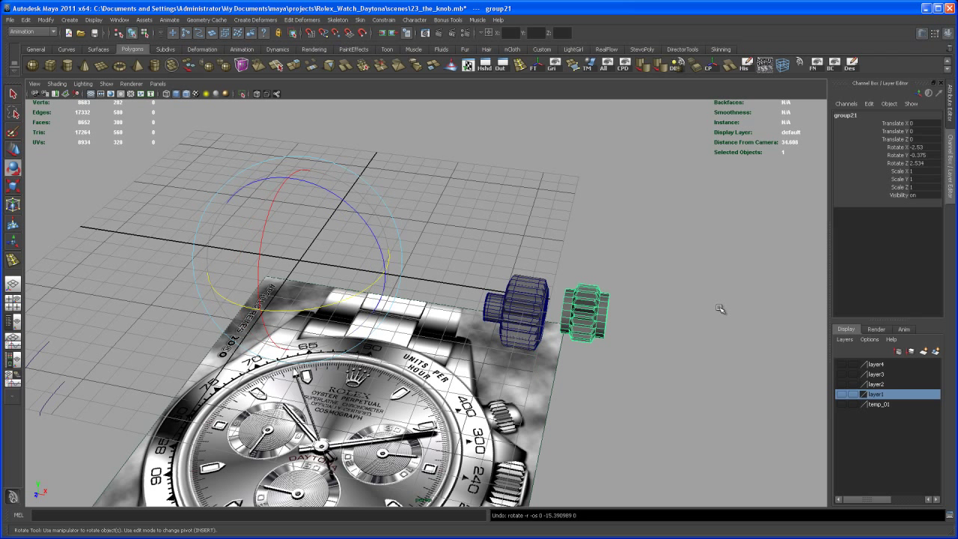
{"action": "key", "text": "ctrl+z"}
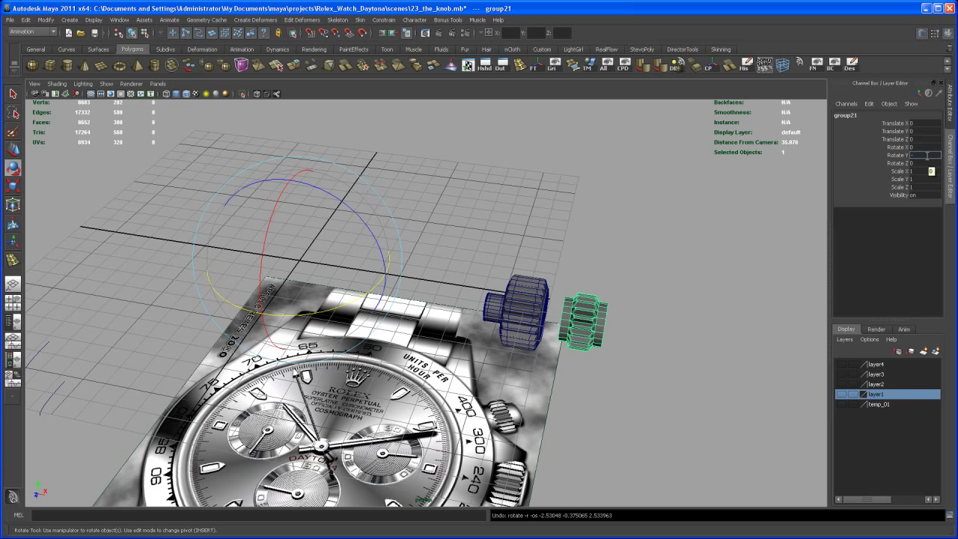
Set the Y rotation of the toothed cylinder's parent group to -28.
{"action": "key", "text": "Return"}
{"action": "left_click_drag", "start_coordinate": [476, 330], "coordinate": [534, 302], "text": "alt"}
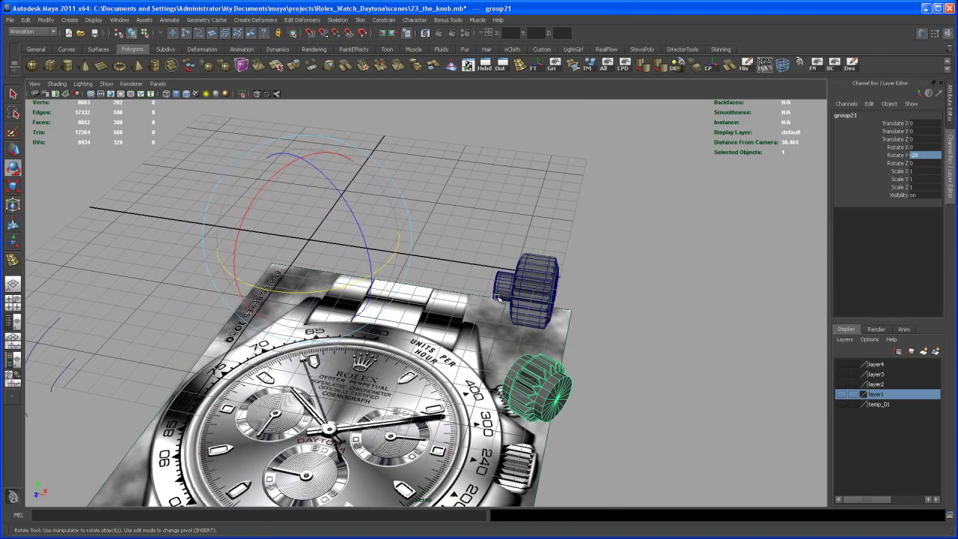
Show the watch case in layer4 and move the toothed cylinder along its axis up against the case.
{"action": "left_click", "coordinate": [841, 365]}
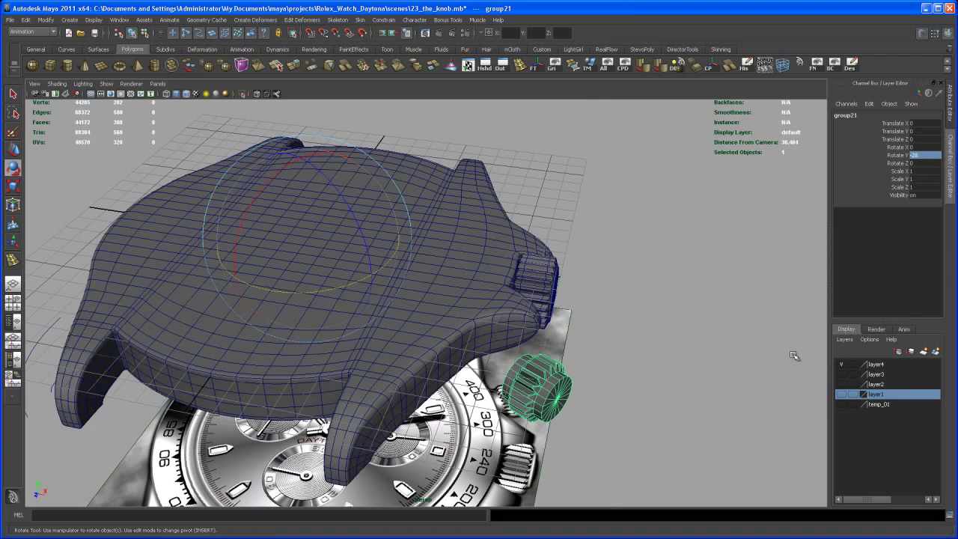
{"action": "left_click_drag", "start_coordinate": [596, 346], "coordinate": [577, 378], "text": "alt"}
{"action": "left_click", "coordinate": [624, 358]}
{"action": "left_click", "coordinate": [560, 354]}
{"action": "key", "text": "w"}
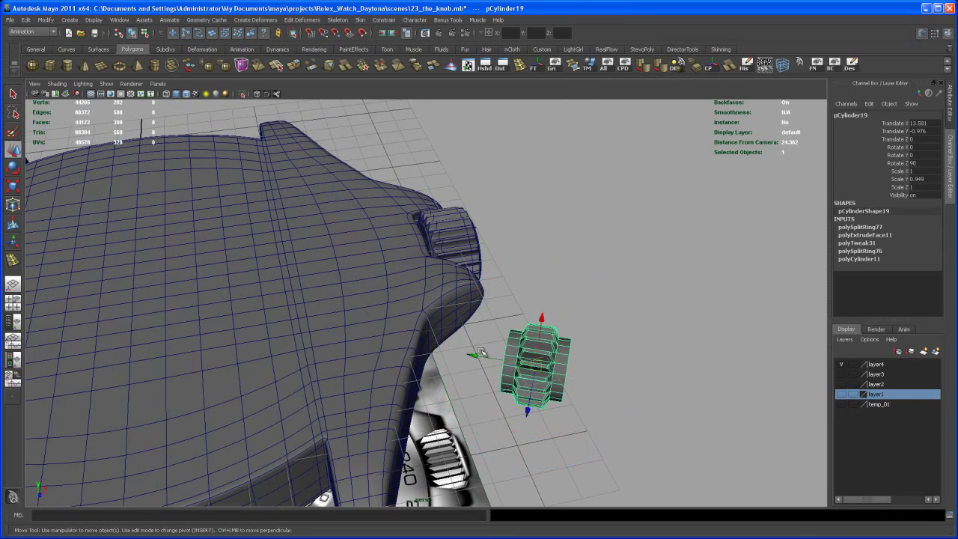
{"action": "left_click_drag", "start_coordinate": [475, 352], "coordinate": [406, 343]}
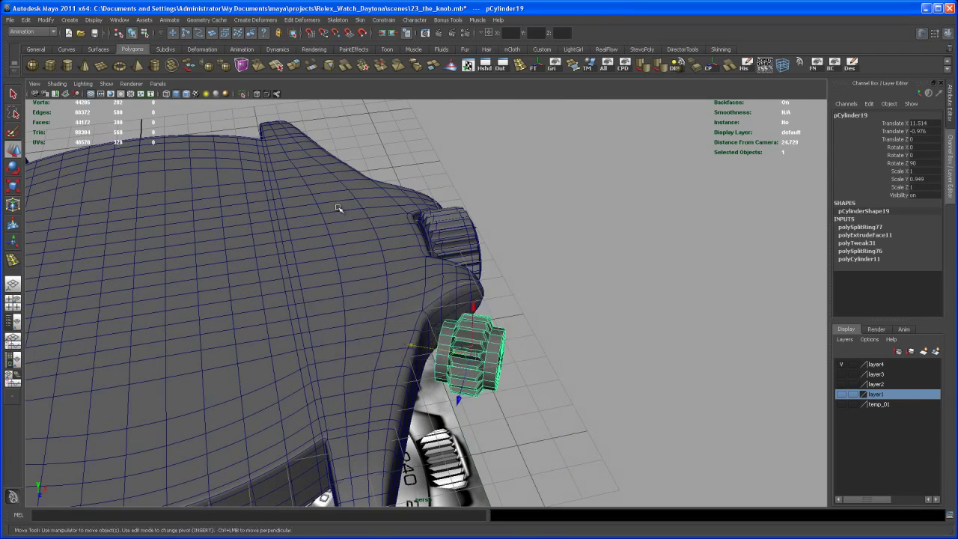
Fine-tune the toothed cylinder's position along its axis in the top view until it sits over the reference pusher.
{"action": "key", "text": "space"}
{"action": "key", "text": "space"}
{"action": "scroll", "coordinate": [358, 272], "scroll_direction": "down", "scroll_amount": 1}
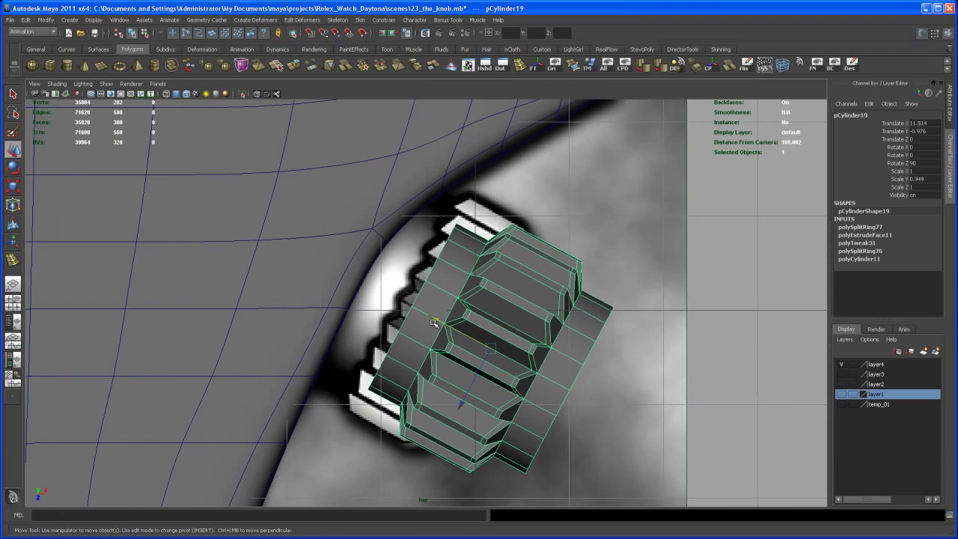
{"action": "middle_click_drag", "start_coordinate": [432, 322], "coordinate": [385, 294]}
{"action": "left_click_drag", "start_coordinate": [386, 294], "coordinate": [387, 296]}
{"action": "middle_click_drag", "start_coordinate": [469, 334], "coordinate": [468, 313], "text": "alt"}
Move the vertices of the toothed cylinder's outer half slightly outward along its axis to lengthen the teeth.
{"action": "right_click_drag", "start_coordinate": [484, 295], "coordinate": [480, 297]}
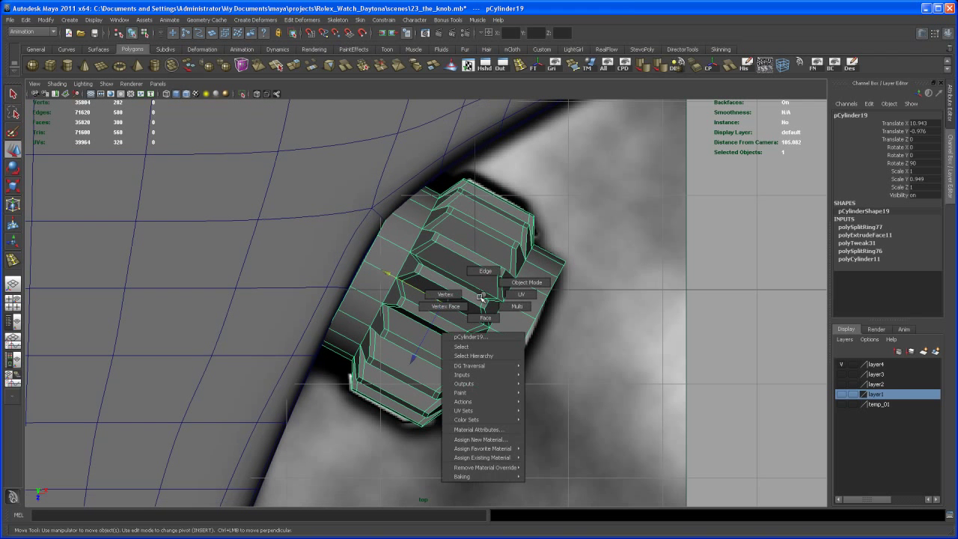
{"action": "left_click", "coordinate": [459, 296]}
{"action": "left_click", "coordinate": [13, 114]}
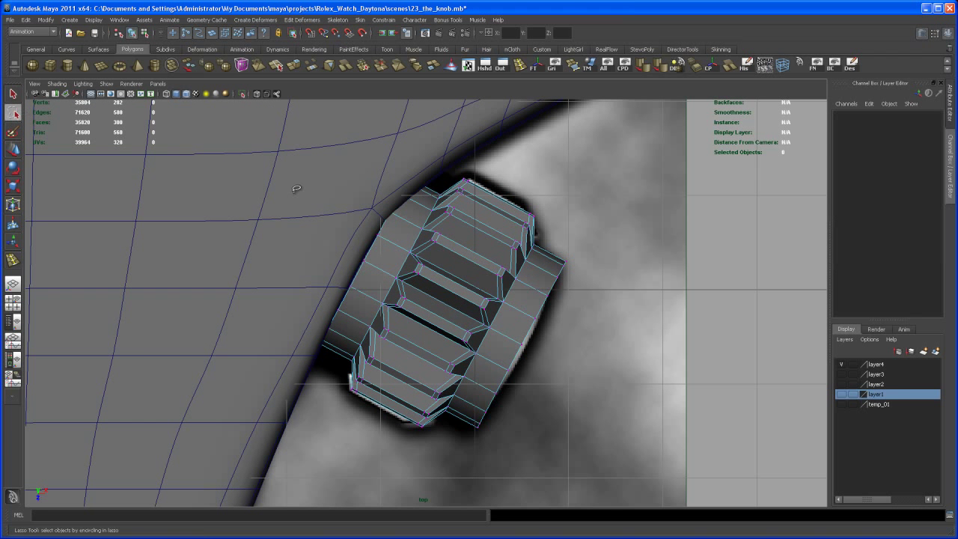
{"action": "right_click_drag", "start_coordinate": [476, 260], "coordinate": [456, 260]}
{"action": "left_click_drag", "start_coordinate": [657, 303], "coordinate": [648, 298]}
{"action": "key", "text": "w"}
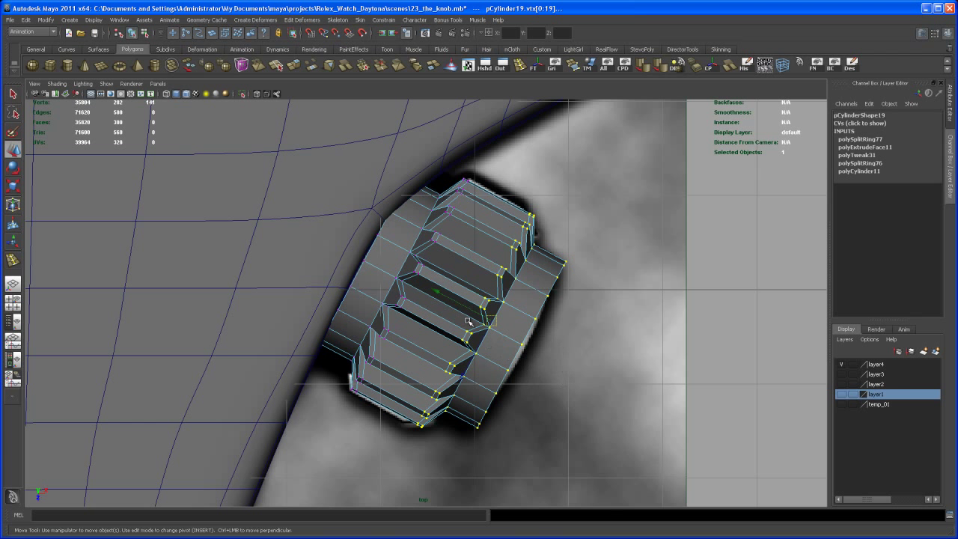
{"action": "left_click_drag", "start_coordinate": [440, 291], "coordinate": [445, 295]}
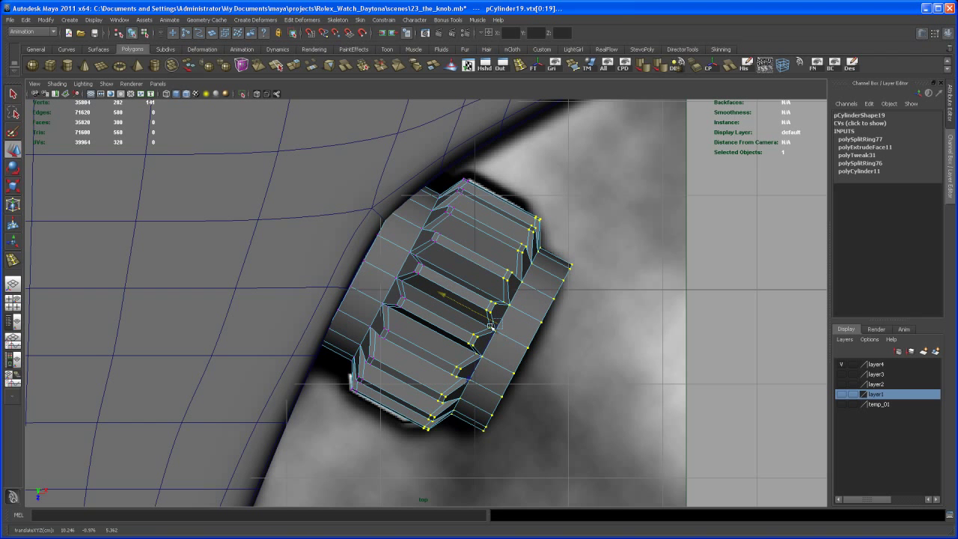
{"action": "middle_click_drag", "start_coordinate": [485, 320], "coordinate": [489, 322], "text": "alt"}
Select the outer end cap's vertices and push them inward along the axis, flush with the base of the teeth.
{"action": "key", "text": "q"}
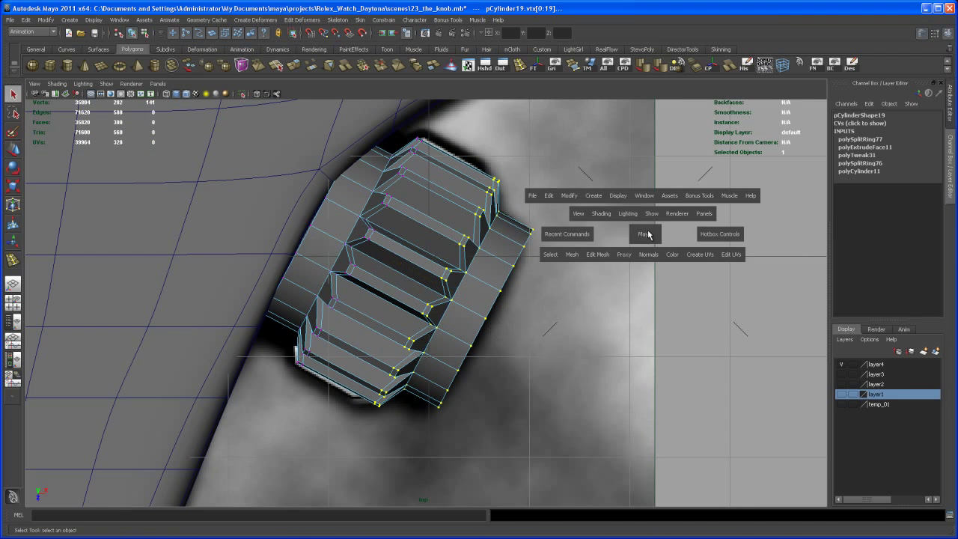
{"action": "key", "text": "space"}
{"action": "key", "text": "space"}
{"action": "right_click_drag", "start_coordinate": [610, 287], "coordinate": [585, 307], "text": "alt"}
{"action": "key", "text": "f"}
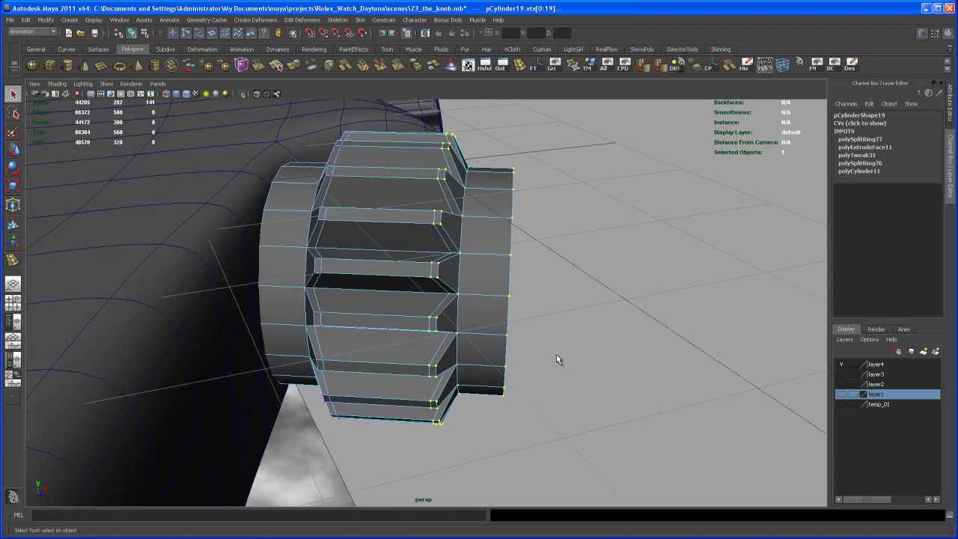
{"action": "left_click_drag", "start_coordinate": [558, 358], "coordinate": [556, 352], "text": "alt"}
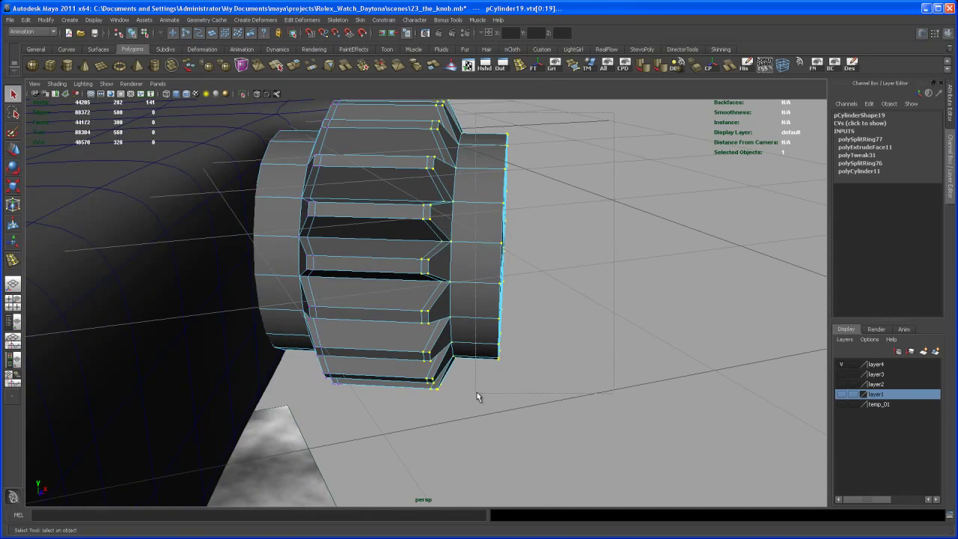
{"action": "left_click_drag", "start_coordinate": [477, 393], "coordinate": [477, 393]}
{"action": "left_click_drag", "start_coordinate": [478, 392], "coordinate": [507, 406], "text": "alt"}
{"action": "key", "text": "w"}
{"action": "left_click_drag", "start_coordinate": [498, 365], "coordinate": [517, 379], "text": "alt"}
{"action": "middle_click_drag", "start_coordinate": [517, 379], "coordinate": [537, 389], "text": "alt"}
{"action": "left_click_drag", "start_coordinate": [417, 320], "coordinate": [495, 346]}
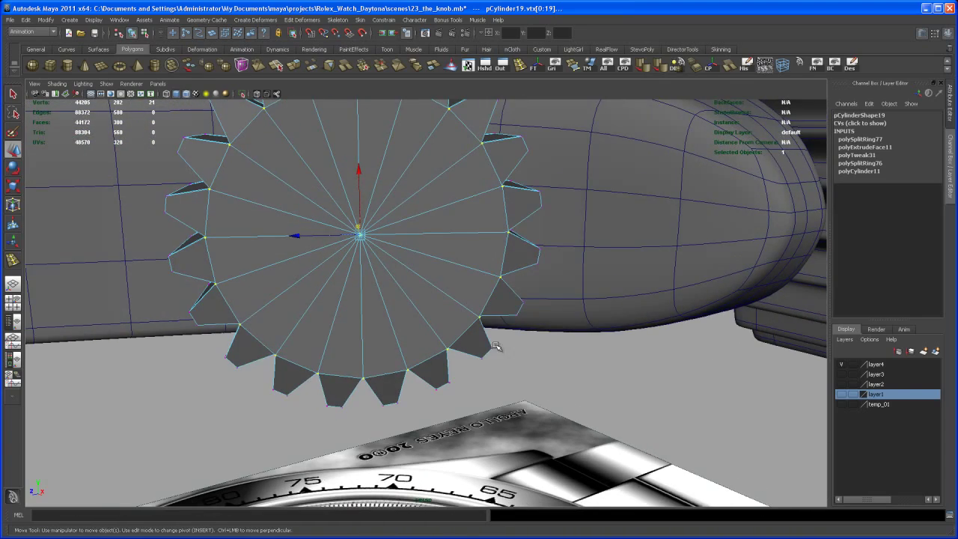
Paint-select all faces of the outer end cap and extrude them slightly outward along the cylinder's axis.
{"action": "left_click", "coordinate": [13, 132]}
{"action": "left_click_drag", "start_coordinate": [331, 263], "coordinate": [415, 294], "text": "alt"}
{"action": "right_click_drag", "start_coordinate": [410, 301], "coordinate": [417, 327]}
{"action": "mouse_move", "coordinate": [442, 265]}
{"action": "left_mouse_down"}
{"action": "mouse_move", "coordinate": [374, 317]}
{"action": "mouse_move", "coordinate": [386, 411]}
{"action": "mouse_move", "coordinate": [523, 345]}
{"action": "mouse_move", "coordinate": [401, 365]}
{"action": "left_mouse_up"}
{"action": "right_click_drag", "start_coordinate": [402, 365], "coordinate": [363, 360], "text": "alt"}
{"action": "left_click_drag", "start_coordinate": [389, 359], "coordinate": [420, 288], "text": "alt"}
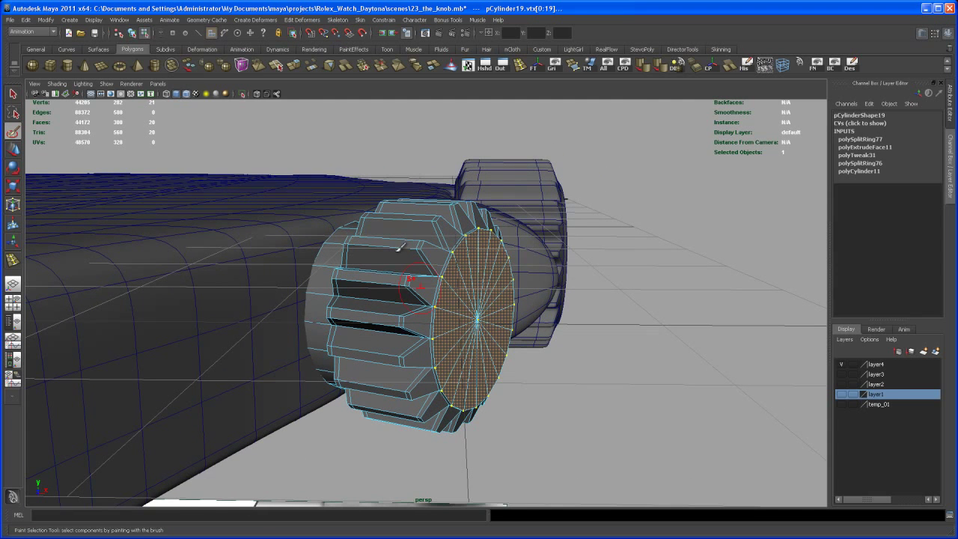
{"action": "left_click", "coordinate": [294, 65]}
{"action": "key", "text": "w"}
{"action": "left_click", "coordinate": [446, 319]}
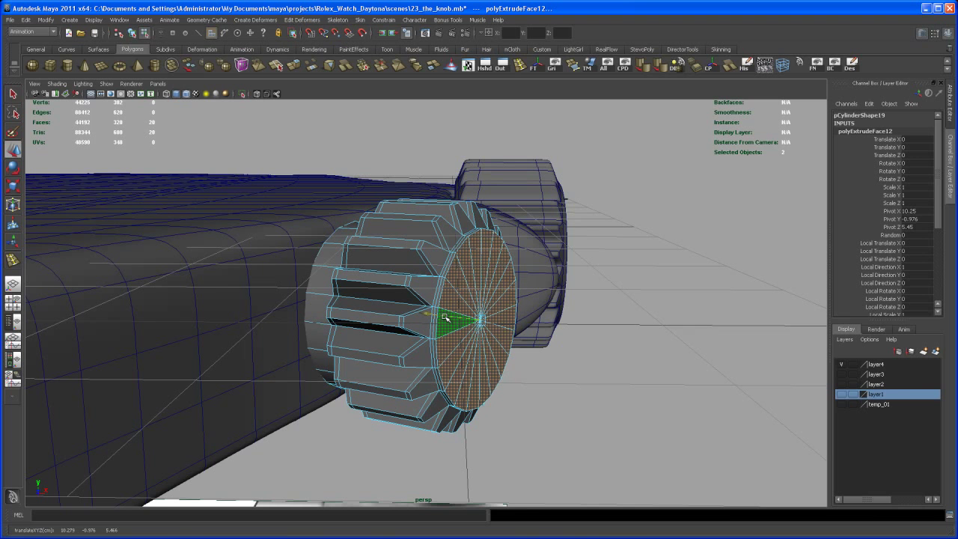
Extrude the end cap faces again and scale them slightly inward to form a thin rim.
{"action": "left_click_drag", "start_coordinate": [515, 346], "coordinate": [487, 375], "text": "alt"}
{"action": "middle_click_drag", "start_coordinate": [487, 374], "coordinate": [469, 358], "text": "alt"}
{"action": "right_click_drag", "start_coordinate": [469, 358], "coordinate": [459, 382], "text": "alt"}
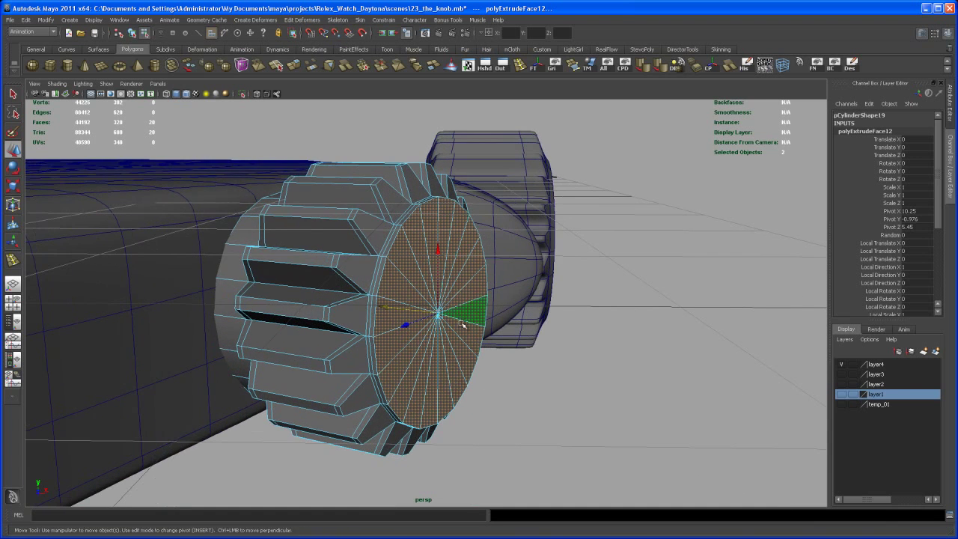
{"action": "key", "text": "ctrl+e"}
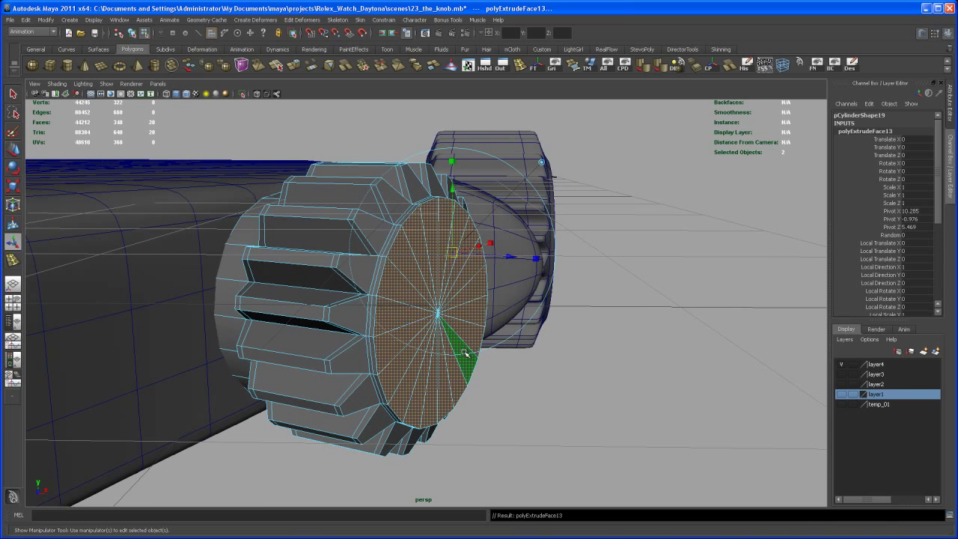
{"action": "key", "text": "r"}
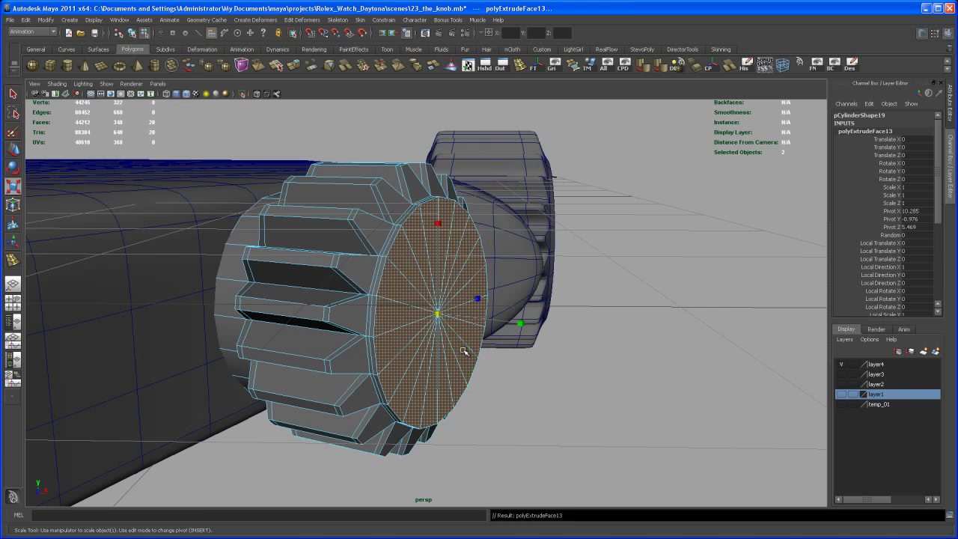
{"action": "left_click_drag", "start_coordinate": [447, 329], "coordinate": [390, 341], "text": "alt"}
{"action": "middle_click_drag", "start_coordinate": [401, 367], "coordinate": [395, 359], "text": "alt"}
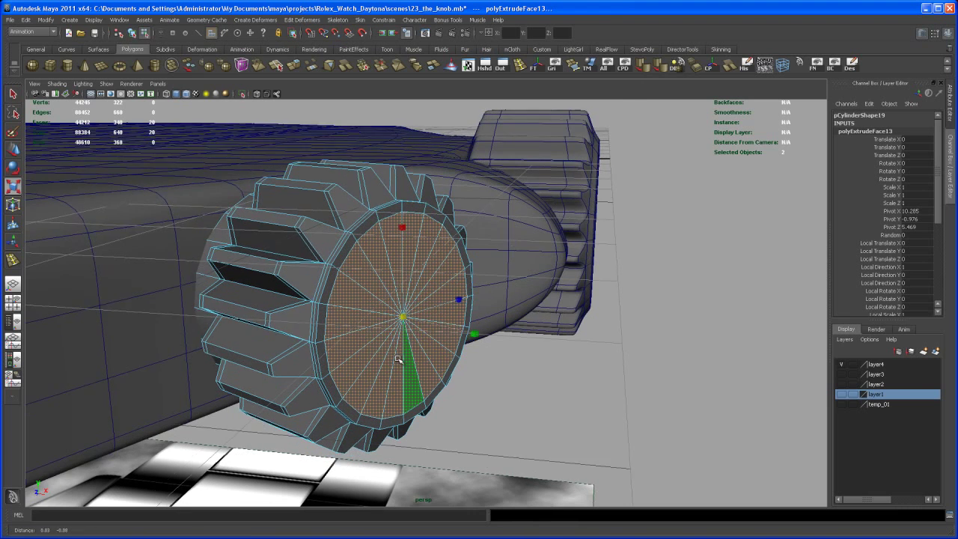
{"action": "right_click_drag", "start_coordinate": [396, 359], "coordinate": [410, 312], "text": "alt"}
{"action": "middle_click_drag", "start_coordinate": [410, 312], "coordinate": [430, 316], "text": "alt"}
{"action": "left_click_drag", "start_coordinate": [429, 308], "coordinate": [425, 312]}
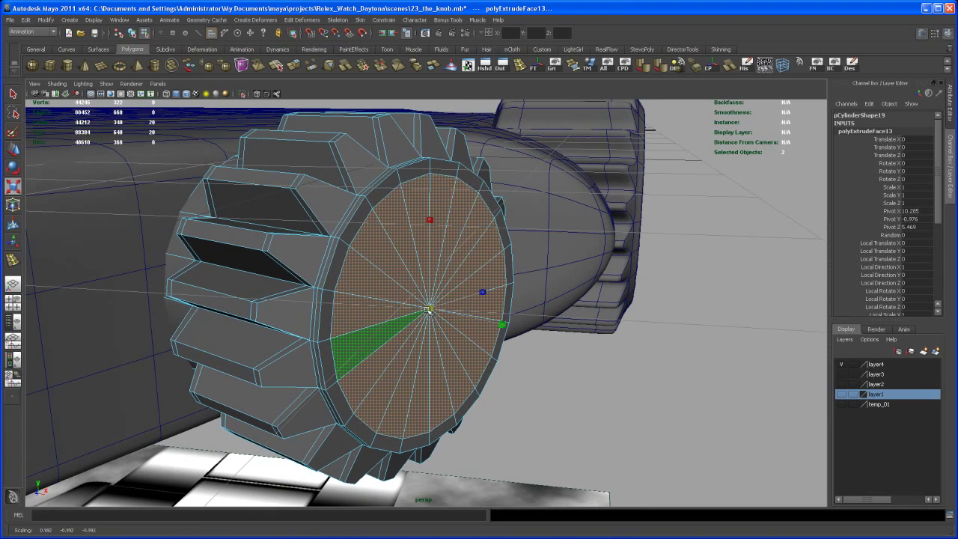
Extrude the end cap faces repeatedly in short stages into the cylinder to form the outer wall of a groove.
{"action": "key", "text": "g"}
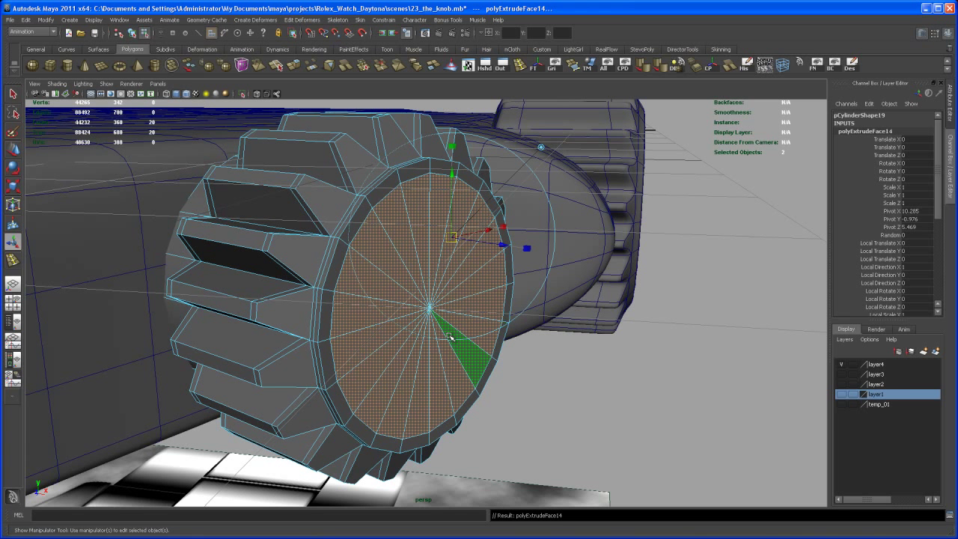
{"action": "key", "text": "w"}
{"action": "middle_click_drag", "start_coordinate": [396, 301], "coordinate": [382, 297]}
{"action": "left_click_drag", "start_coordinate": [382, 283], "coordinate": [396, 287], "text": "alt"}
{"action": "middle_click_drag", "start_coordinate": [398, 297], "coordinate": [405, 300]}
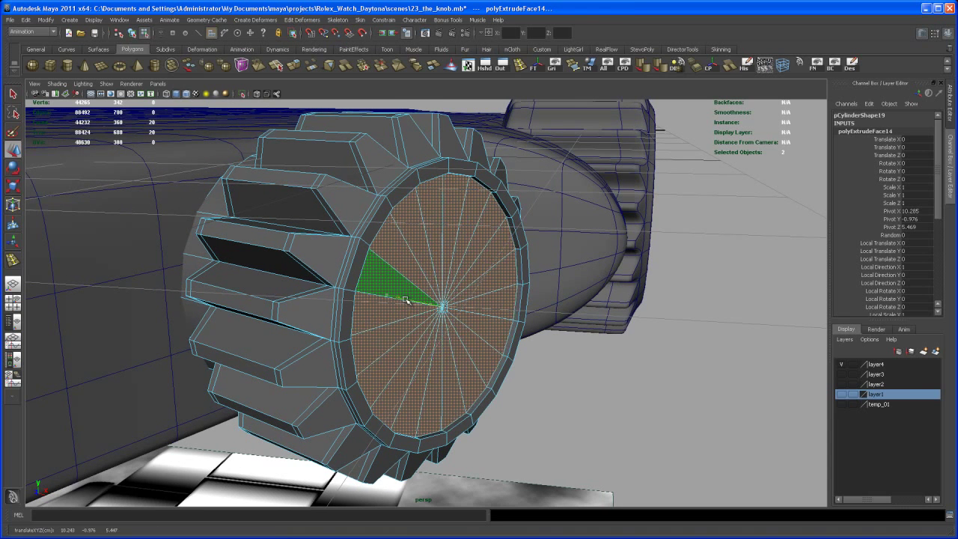
{"action": "key", "text": "g"}
{"action": "key", "text": "w"}
{"action": "left_click_drag", "start_coordinate": [415, 301], "coordinate": [408, 300]}
{"action": "middle_click_drag", "start_coordinate": [408, 300], "coordinate": [405, 297]}
{"action": "key", "text": "g"}
{"action": "key", "text": "w"}
Extrude and slightly shrink the faces at the groove's bottom, and extrude them back outward past the rim.
{"action": "key", "text": "g"}
{"action": "key", "text": "r"}
{"action": "middle_click_drag", "start_coordinate": [428, 304], "coordinate": [424, 308]}
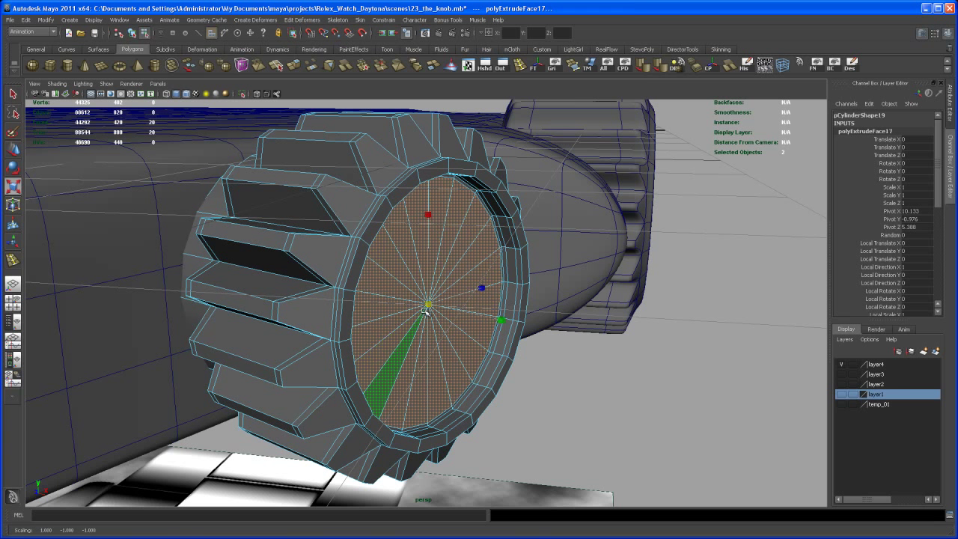
{"action": "key", "text": "g"}
{"action": "key", "text": "w"}
{"action": "middle_click_drag", "start_coordinate": [390, 296], "coordinate": [403, 302]}
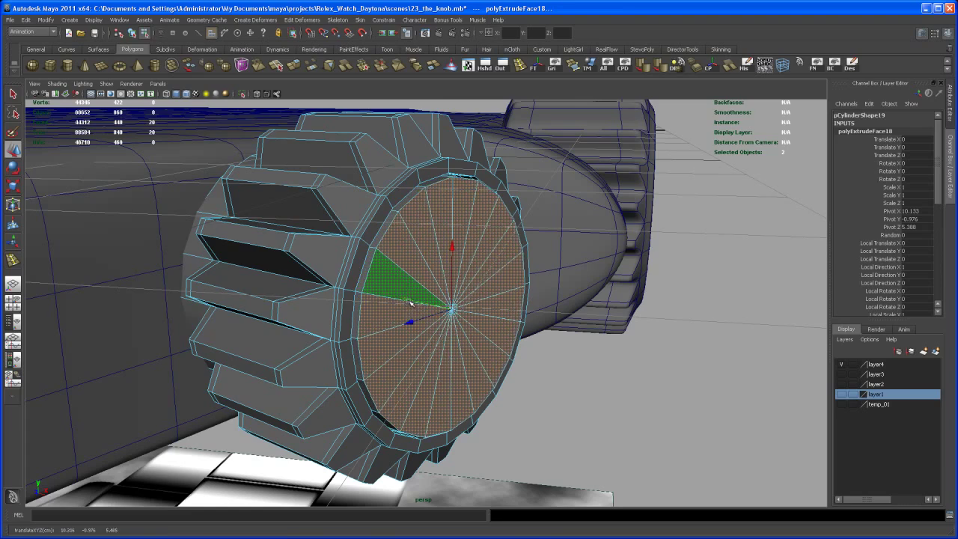
{"action": "left_click_drag", "start_coordinate": [403, 302], "coordinate": [449, 292], "text": "alt"}
{"action": "middle_click_drag", "start_coordinate": [449, 292], "coordinate": [452, 295]}
Add a short supporting extrusion at the front of the raised disc and inset its end faces slightly.
{"action": "key", "text": "g"}
{"action": "key", "text": "w"}
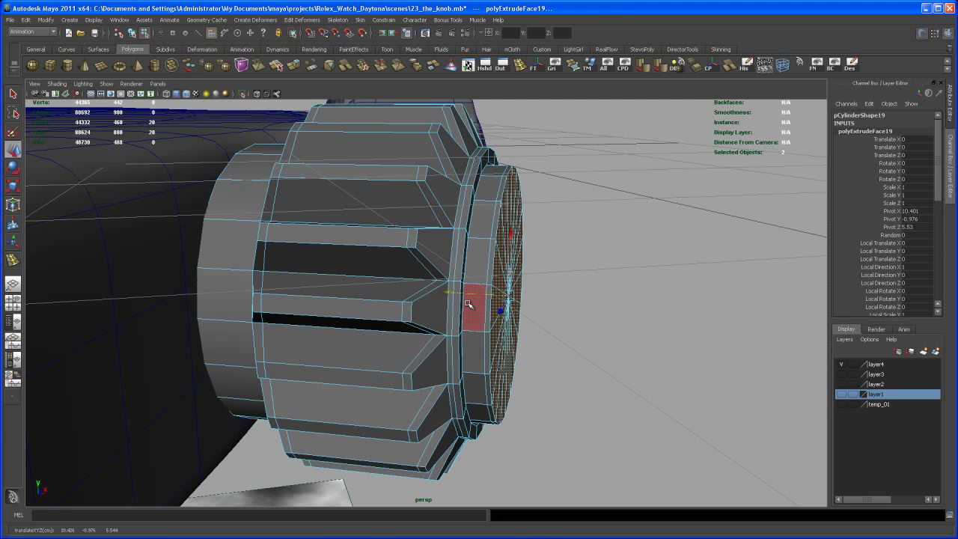
{"action": "left_click_drag", "start_coordinate": [465, 310], "coordinate": [429, 304], "text": "alt"}
{"action": "right_click_drag", "start_coordinate": [430, 304], "coordinate": [407, 317], "text": "alt"}
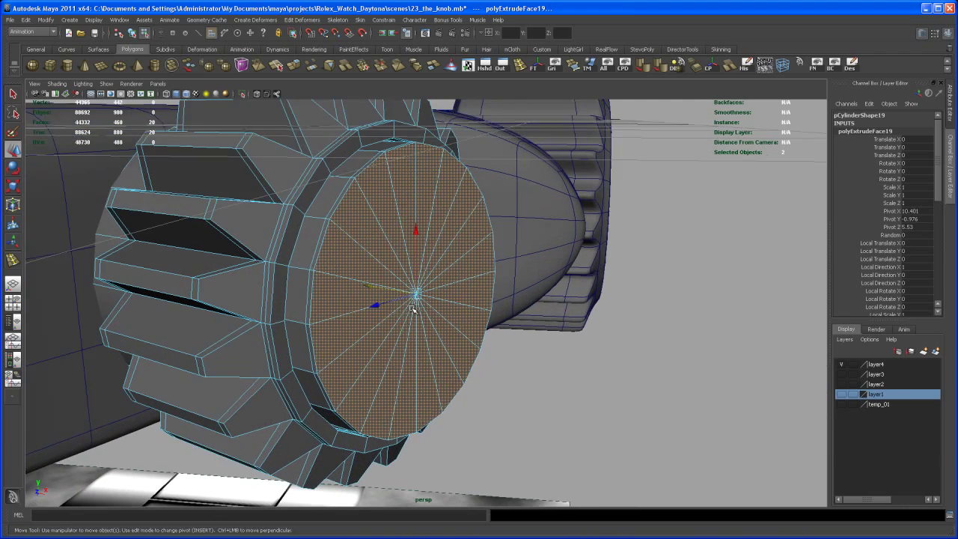
{"action": "left_click_drag", "start_coordinate": [407, 317], "coordinate": [401, 334], "text": "alt"}
{"action": "key", "text": "g"}
{"action": "key", "text": "r"}
{"action": "left_click_drag", "start_coordinate": [403, 295], "coordinate": [391, 308]}
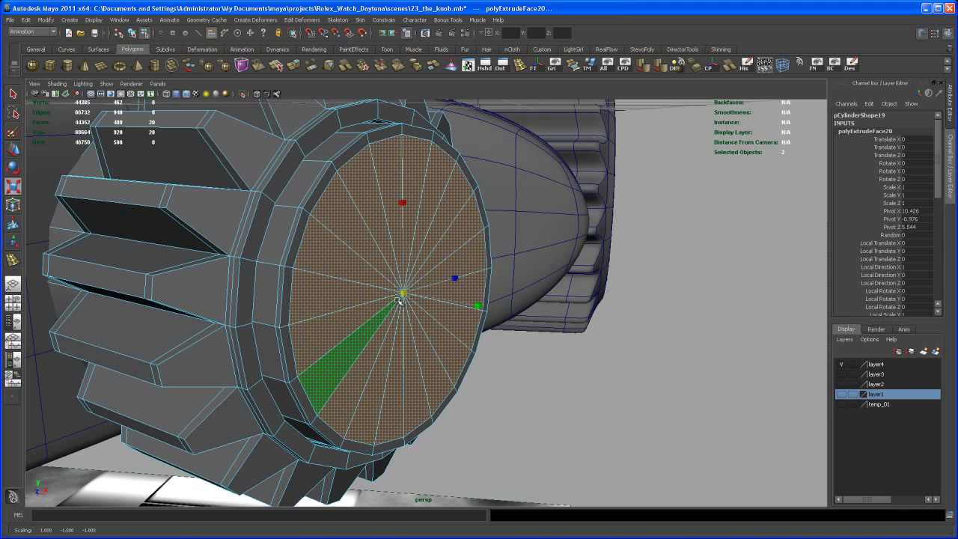
Extrude the disc's inset end faces inward in successive short stages to form a second groove.
{"action": "key", "text": "g"}
{"action": "key", "text": "w"}
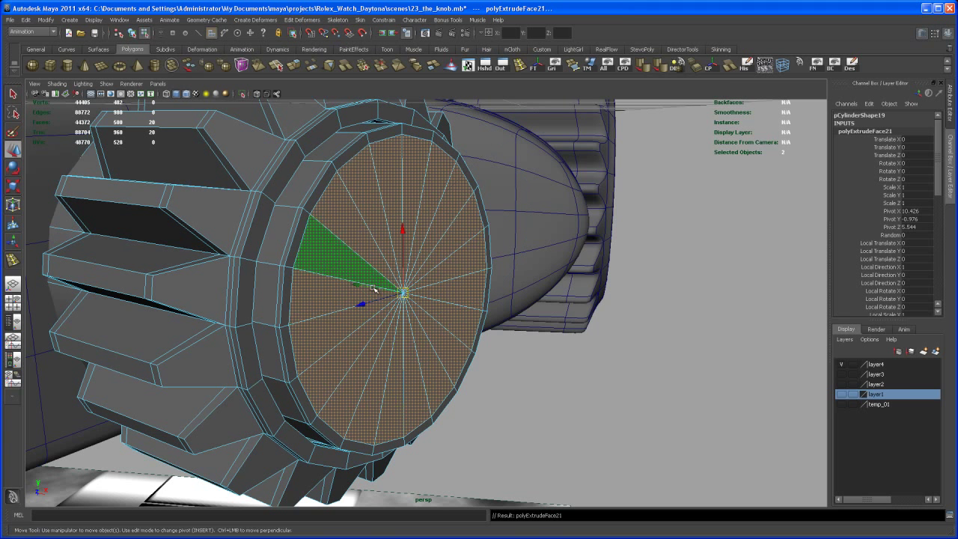
{"action": "left_click_drag", "start_coordinate": [376, 290], "coordinate": [372, 291]}
{"action": "key", "text": "g"}
{"action": "key", "text": "t"}
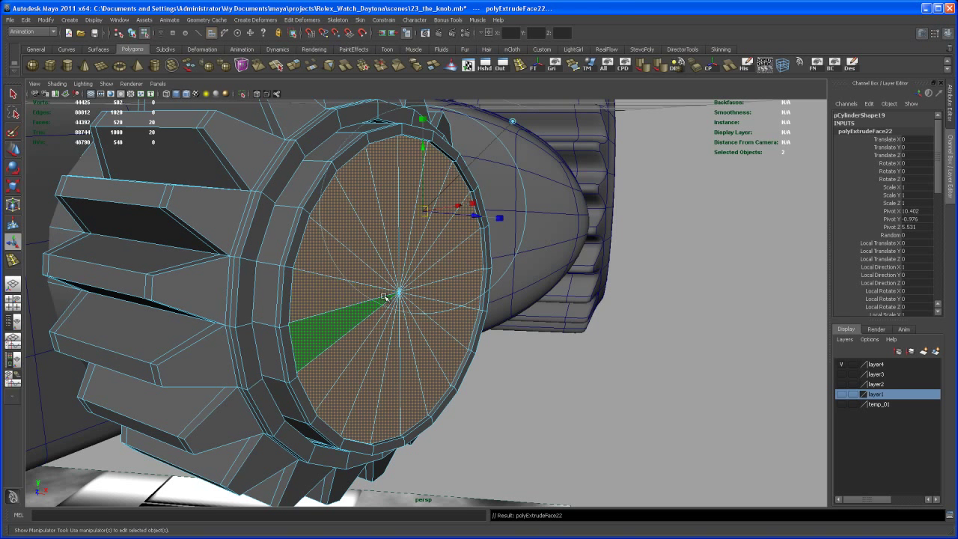
{"action": "key", "text": "w"}
{"action": "left_click_drag", "start_coordinate": [395, 294], "coordinate": [365, 287]}
{"action": "key", "text": "g"}
{"action": "key", "text": "w"}
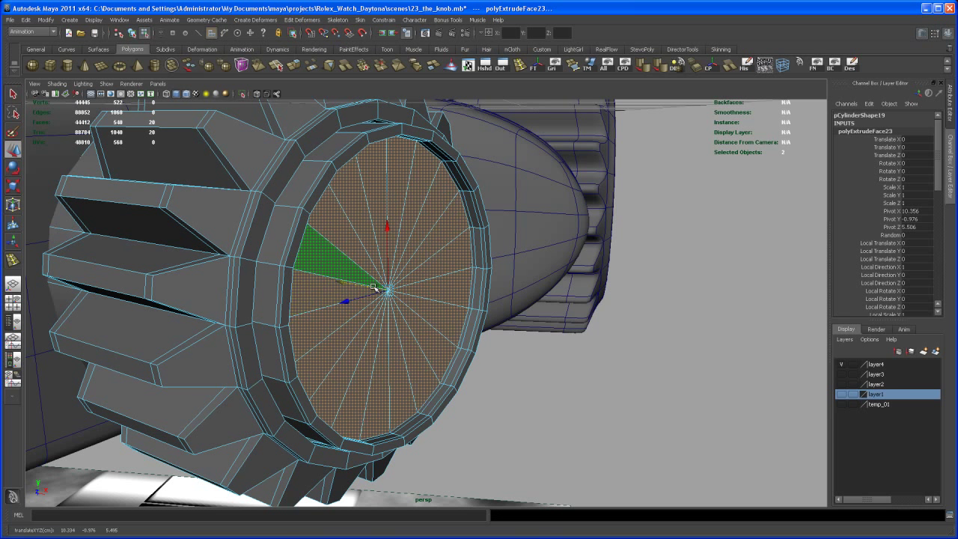
Extrude and slightly shrink the faces at the second groove's bottom, and extrude them outward beyond the disc.
{"action": "key", "text": "g"}
{"action": "key", "text": "w"}
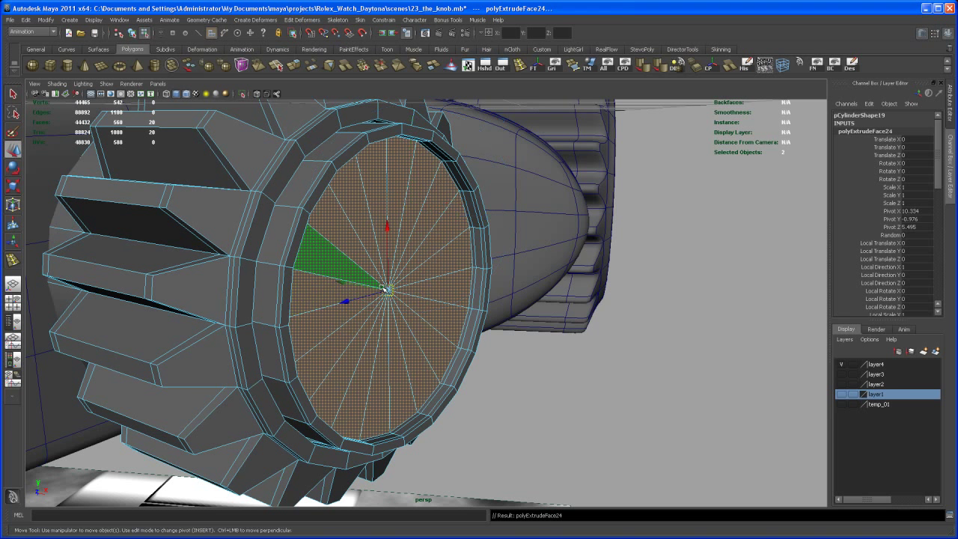
{"action": "key", "text": "r"}
{"action": "left_click_drag", "start_coordinate": [388, 290], "coordinate": [385, 293]}
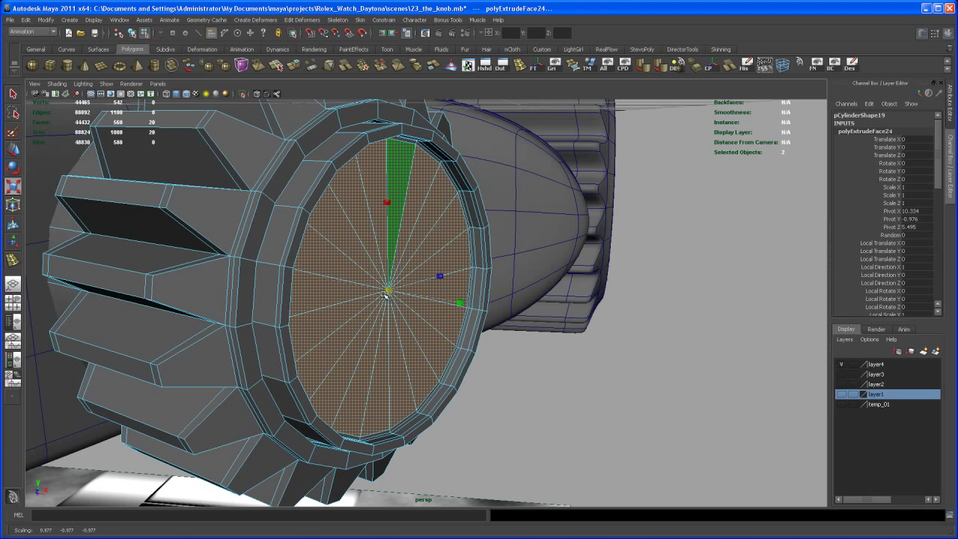
{"action": "key", "text": "g"}
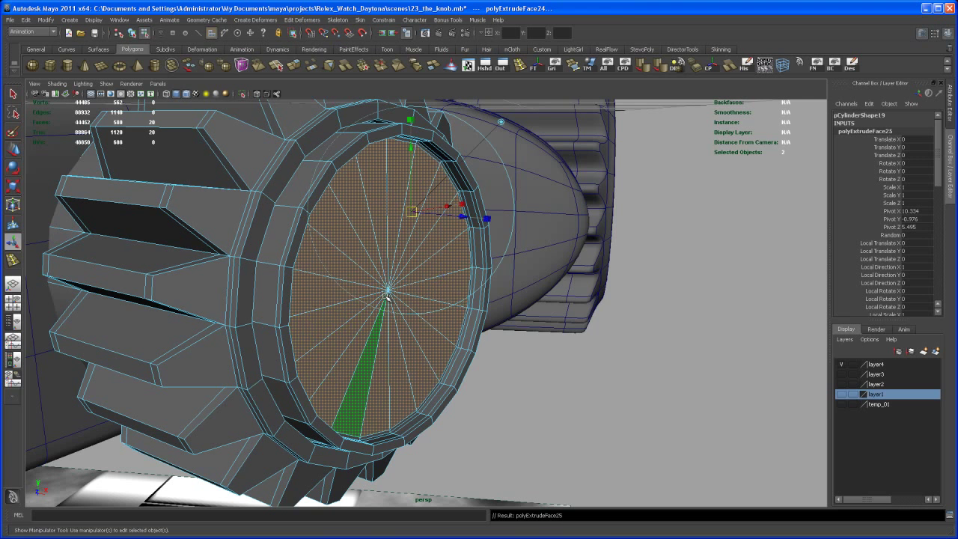
{"action": "key", "text": "w"}
{"action": "left_click_drag", "start_coordinate": [354, 285], "coordinate": [361, 287]}
{"action": "middle_click_drag", "start_coordinate": [360, 286], "coordinate": [378, 292]}
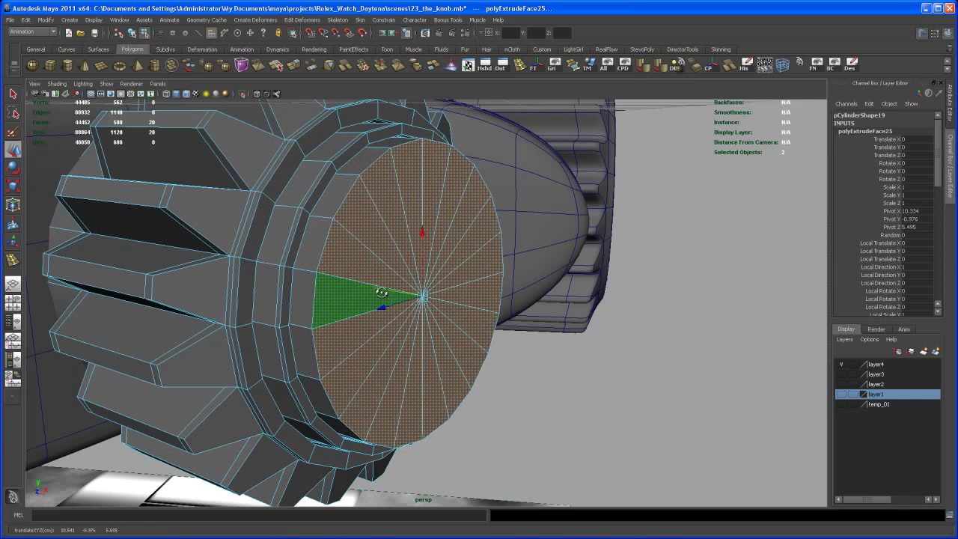
{"action": "mouse_move", "coordinate": [385, 293]}
{"action": "left_mouse_down", "text": "alt"}
{"action": "mouse_move", "coordinate": [377, 248]}
{"action": "mouse_move", "coordinate": [384, 252]}
{"action": "mouse_move", "coordinate": [360, 214]}
{"action": "mouse_move", "coordinate": [349, 316]}
{"action": "mouse_move", "coordinate": [353, 297]}
{"action": "mouse_move", "coordinate": [378, 288]}
{"action": "left_mouse_up", "text": "alt"}
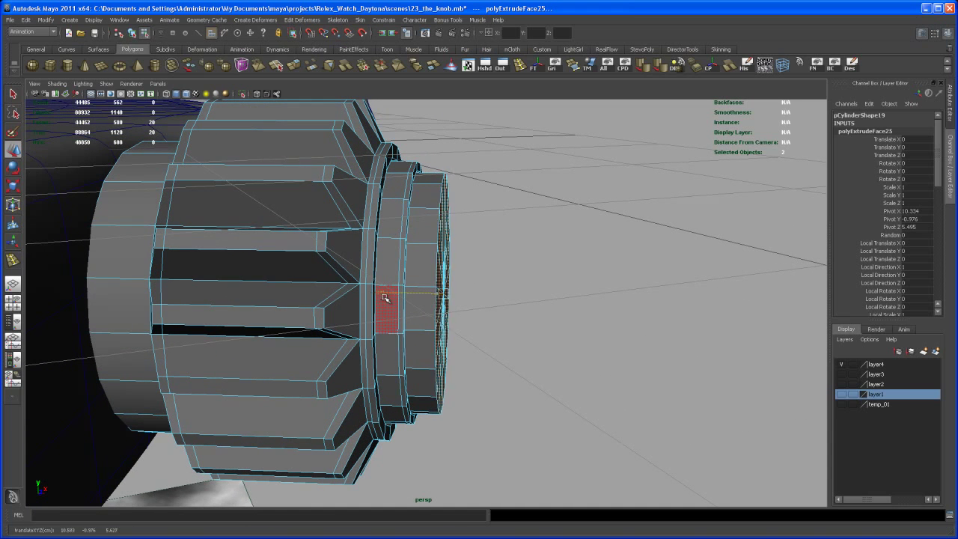
Extrude the pusher's outer end faces and shrink them toward the centre in two successive concentric insets.
{"action": "left_click_drag", "start_coordinate": [385, 297], "coordinate": [380, 374], "text": "alt"}
{"action": "key", "text": "g"}
{"action": "key", "text": "r"}
{"action": "left_click_drag", "start_coordinate": [390, 299], "coordinate": [344, 370]}
{"action": "key", "text": "ctrl+e"}
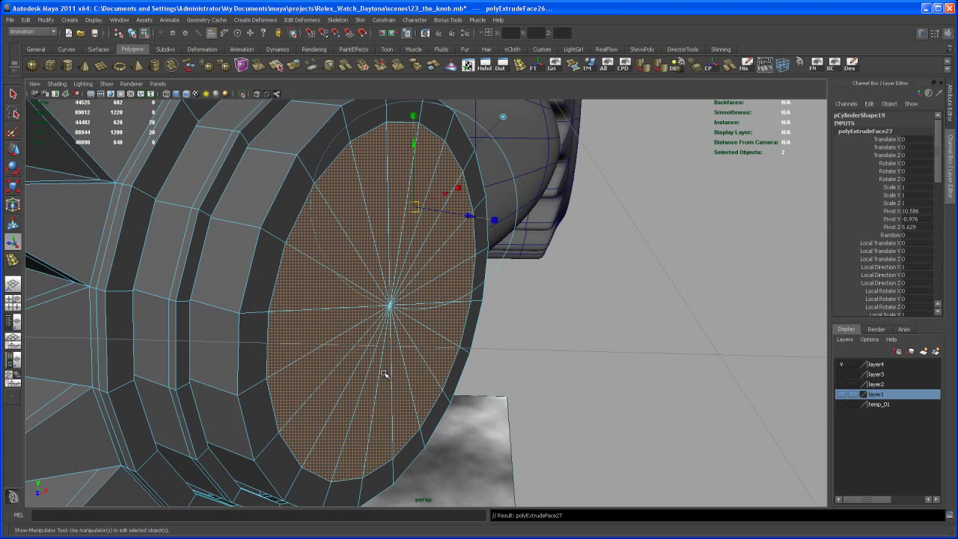
{"action": "key", "text": "r"}
{"action": "left_click_drag", "start_coordinate": [390, 306], "coordinate": [310, 414]}
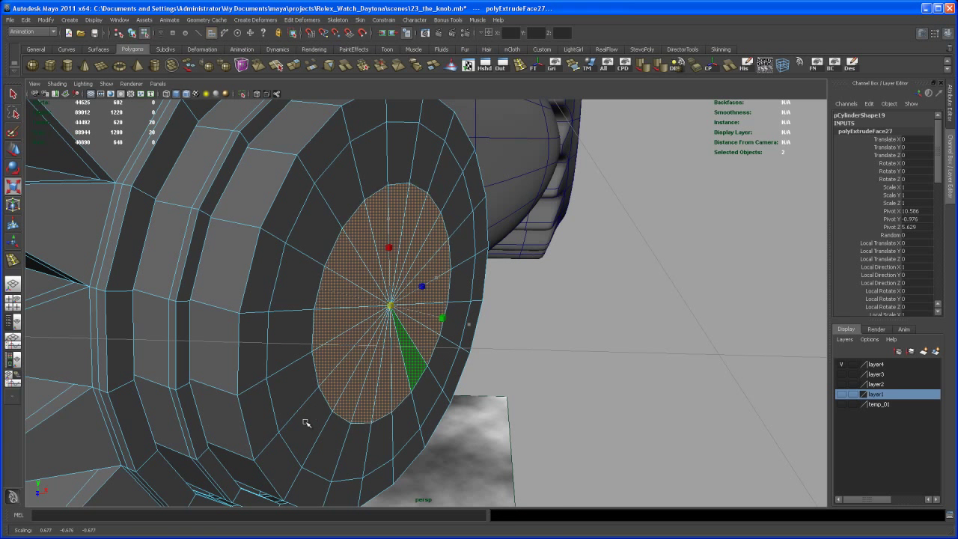
Return to object mode and preview the pusher smoothed to check its toothed body and stepped end cap.
{"action": "left_click_drag", "start_coordinate": [288, 449], "coordinate": [431, 272], "text": "alt"}
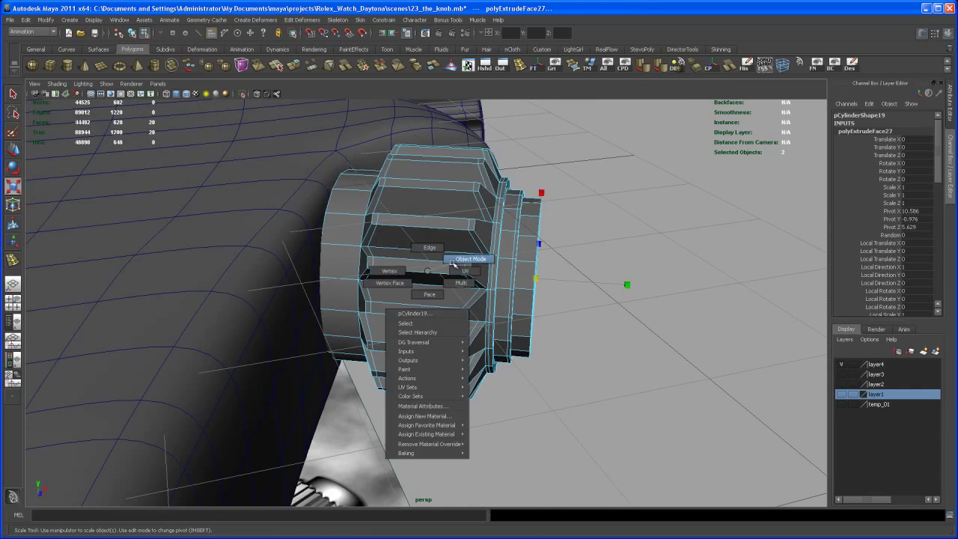
{"action": "right_click_drag", "start_coordinate": [452, 263], "coordinate": [454, 264]}
{"action": "left_click_drag", "start_coordinate": [451, 265], "coordinate": [410, 301], "text": "alt"}
{"action": "key", "text": "3"}
{"action": "left_click", "coordinate": [587, 354]}
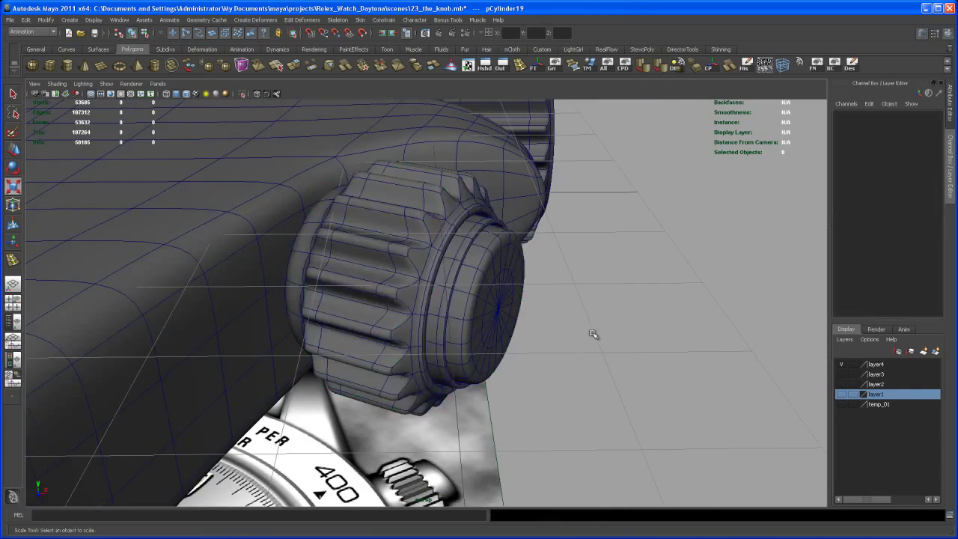
{"action": "left_click_drag", "start_coordinate": [588, 354], "coordinate": [502, 380], "text": "alt"}
Select the pusher and insert two supporting edge loops around the collar on its case-facing side.
{"action": "left_click", "coordinate": [465, 339]}
{"action": "right_click_drag", "start_coordinate": [503, 380], "coordinate": [534, 406], "text": "alt"}
{"action": "middle_click_drag", "start_coordinate": [506, 350], "coordinate": [491, 362], "text": "alt"}
{"action": "left_click_drag", "start_coordinate": [492, 363], "coordinate": [499, 364], "text": "alt"}
{"action": "right_click_drag", "start_coordinate": [499, 364], "coordinate": [517, 377], "text": "alt"}
{"action": "left_click_drag", "start_coordinate": [482, 372], "coordinate": [561, 383], "text": "alt"}
{"action": "middle_click_drag", "start_coordinate": [561, 382], "coordinate": [494, 362], "text": "alt"}
{"action": "left_click_drag", "start_coordinate": [431, 350], "coordinate": [457, 363], "text": "alt"}
{"action": "right_click_drag", "start_coordinate": [457, 363], "coordinate": [486, 371], "text": "alt"}
{"action": "middle_click_drag", "start_coordinate": [487, 372], "coordinate": [494, 398], "text": "alt"}
{"action": "left_click_drag", "start_coordinate": [494, 398], "coordinate": [557, 214], "text": "alt"}
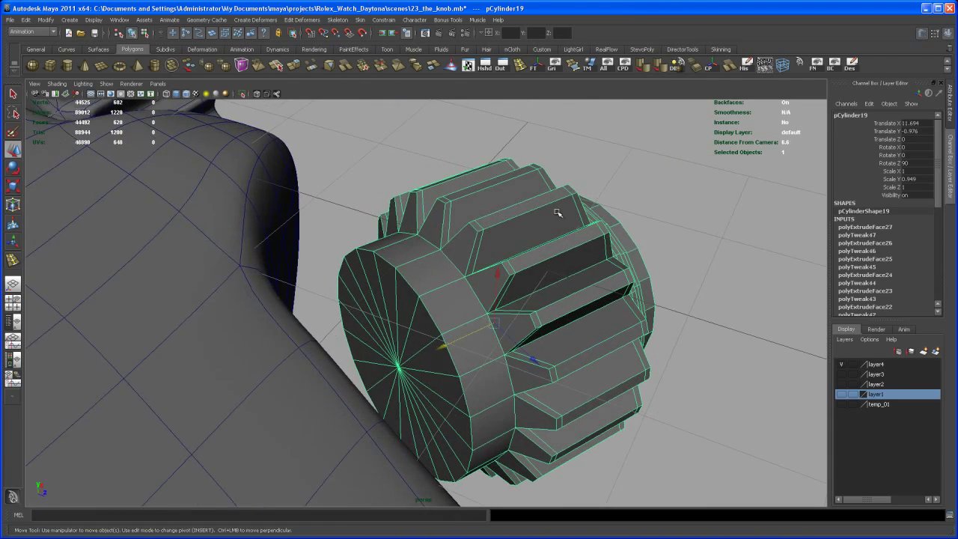
{"action": "left_click", "coordinate": [571, 66]}
{"action": "left_click_drag", "start_coordinate": [461, 284], "coordinate": [463, 282]}
{"action": "left_click_drag", "start_coordinate": [471, 300], "coordinate": [442, 295], "text": "alt"}
{"action": "right_click_drag", "start_coordinate": [443, 294], "coordinate": [441, 294], "text": "alt"}
{"action": "middle_click_drag", "start_coordinate": [441, 294], "coordinate": [438, 292], "text": "alt"}
{"action": "left_click_drag", "start_coordinate": [438, 292], "coordinate": [281, 232], "text": "alt"}
{"action": "key", "text": "q"}
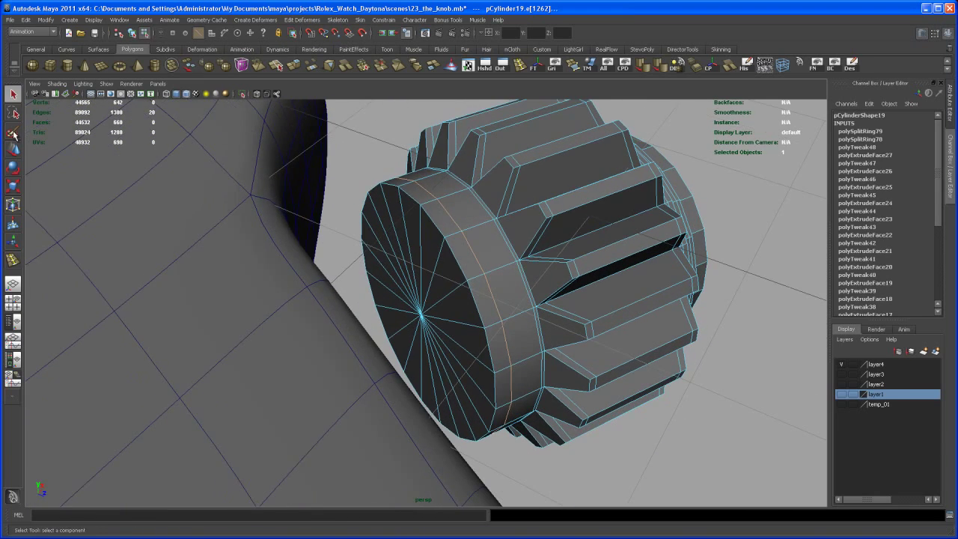
Select all the collar's case-facing end faces with the paint selection tool, extrude them and shrink them inward.
{"action": "left_click", "coordinate": [14, 132]}
{"action": "mouse_move", "coordinate": [408, 302]}
{"action": "right_mouse_down"}
{"action": "mouse_move", "coordinate": [419, 311]}
{"action": "mouse_move", "coordinate": [413, 324]}
{"action": "right_mouse_up"}
{"action": "mouse_move", "coordinate": [414, 324]}
{"action": "left_mouse_down", "text": "alt"}
{"action": "mouse_move", "coordinate": [454, 322]}
{"action": "mouse_move", "coordinate": [428, 280]}
{"action": "left_mouse_up", "text": "alt"}
{"action": "left_click_drag", "start_coordinate": [421, 318], "coordinate": [442, 315], "text": "alt"}
{"action": "mouse_move", "coordinate": [420, 264]}
{"action": "left_mouse_down"}
{"action": "mouse_move", "coordinate": [404, 260]}
{"action": "mouse_move", "coordinate": [400, 294]}
{"action": "mouse_move", "coordinate": [388, 287]}
{"action": "mouse_move", "coordinate": [410, 370]}
{"action": "mouse_move", "coordinate": [434, 347]}
{"action": "mouse_move", "coordinate": [427, 308]}
{"action": "mouse_move", "coordinate": [440, 294]}
{"action": "left_mouse_up"}
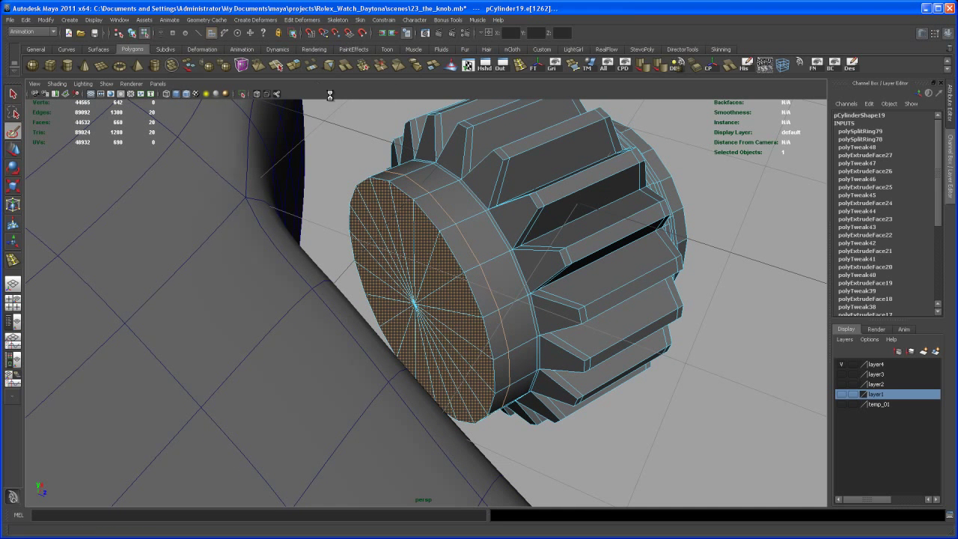
{"action": "key", "text": "ctrl+e"}
{"action": "left_click_drag", "start_coordinate": [414, 303], "coordinate": [362, 356]}
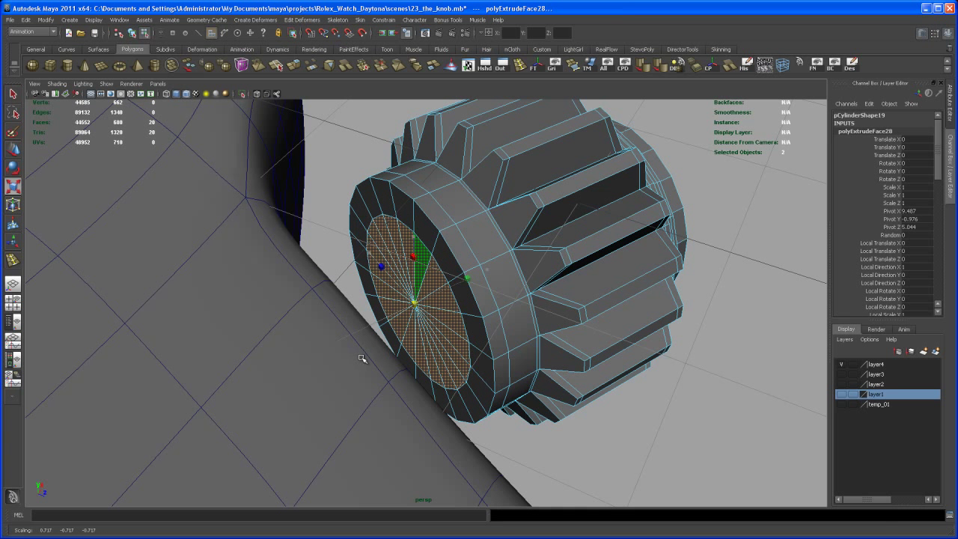
{"action": "left_click_drag", "start_coordinate": [414, 305], "coordinate": [406, 358]}
Extrude the inset faces into the case to form a stem, and delete the stem's end faces.
{"action": "key", "text": "g"}
{"action": "key", "text": "w"}
{"action": "left_click_drag", "start_coordinate": [372, 319], "coordinate": [263, 353]}
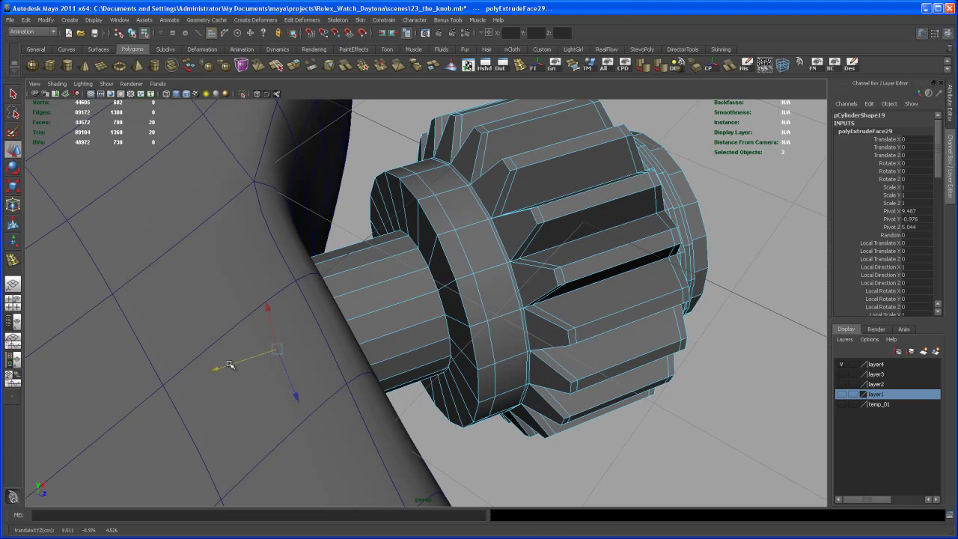
{"action": "key", "text": "Delete"}
Insert supporting edge loops around the junction between the stem and the collar's back face.
{"action": "left_click_drag", "start_coordinate": [405, 323], "coordinate": [487, 122], "text": "alt"}
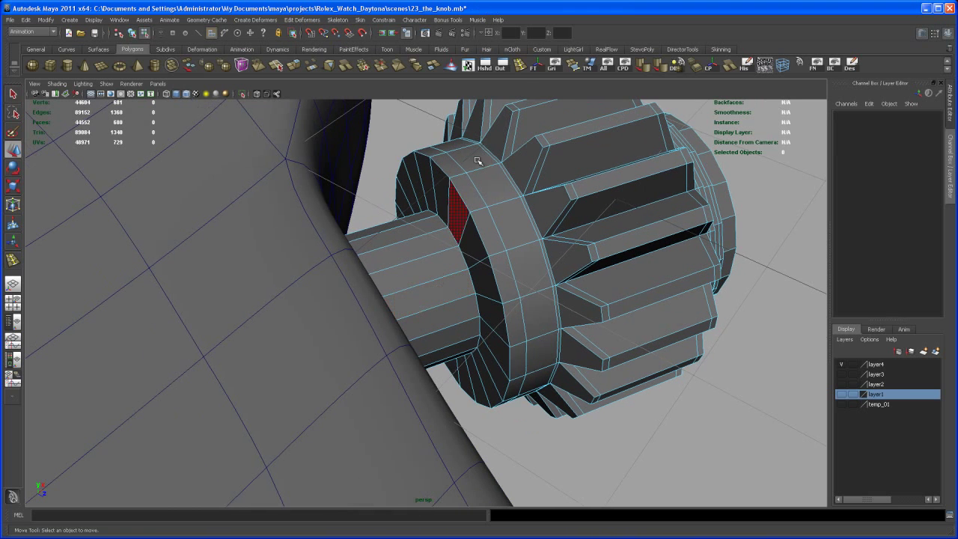
{"action": "left_click", "coordinate": [520, 66]}
{"action": "left_click", "coordinate": [462, 243]}
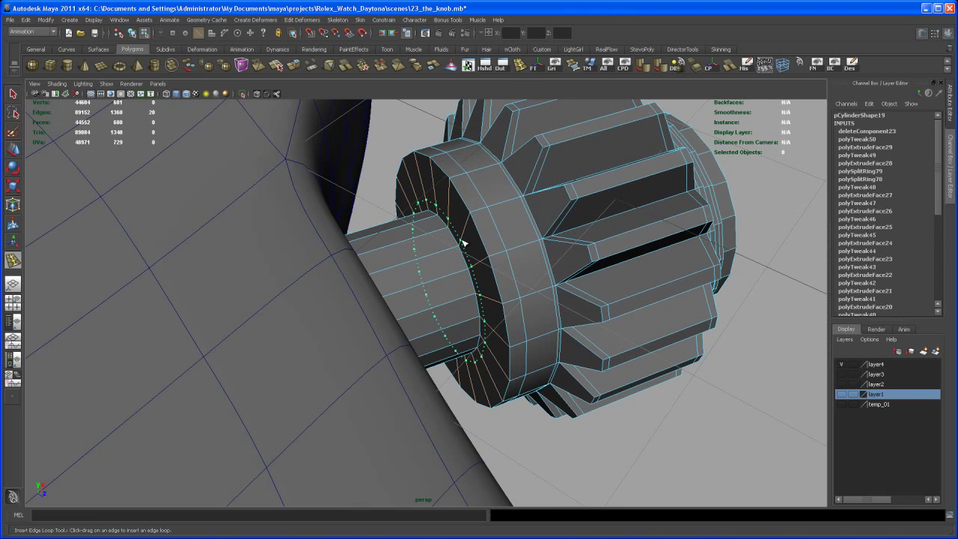
{"action": "left_click_drag", "start_coordinate": [456, 274], "coordinate": [449, 304], "text": "alt"}
{"action": "key", "text": "q"}
Return the pusher to object mode, display it smoothed and deselect it.
{"action": "right_click_drag", "start_coordinate": [519, 321], "coordinate": [542, 313]}
{"action": "left_click", "coordinate": [532, 327]}
{"action": "left_click_drag", "start_coordinate": [533, 327], "coordinate": [625, 308], "text": "alt"}
{"action": "key", "text": "3"}
{"action": "left_click", "coordinate": [747, 264]}
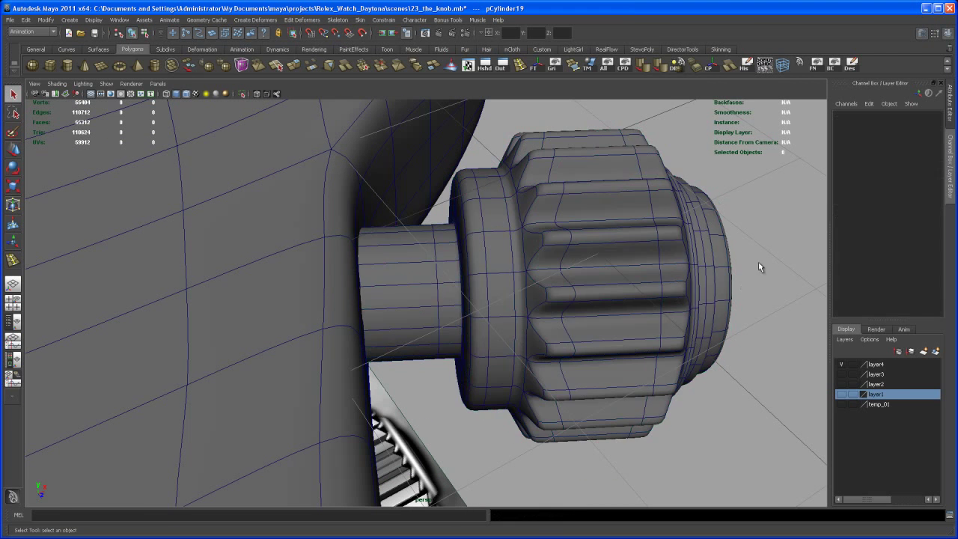
{"action": "left_click_drag", "start_coordinate": [747, 265], "coordinate": [679, 300], "text": "alt"}
{"action": "right_click_drag", "start_coordinate": [680, 298], "coordinate": [546, 335], "text": "alt"}
{"action": "left_click_drag", "start_coordinate": [546, 335], "coordinate": [524, 339], "text": "alt"}
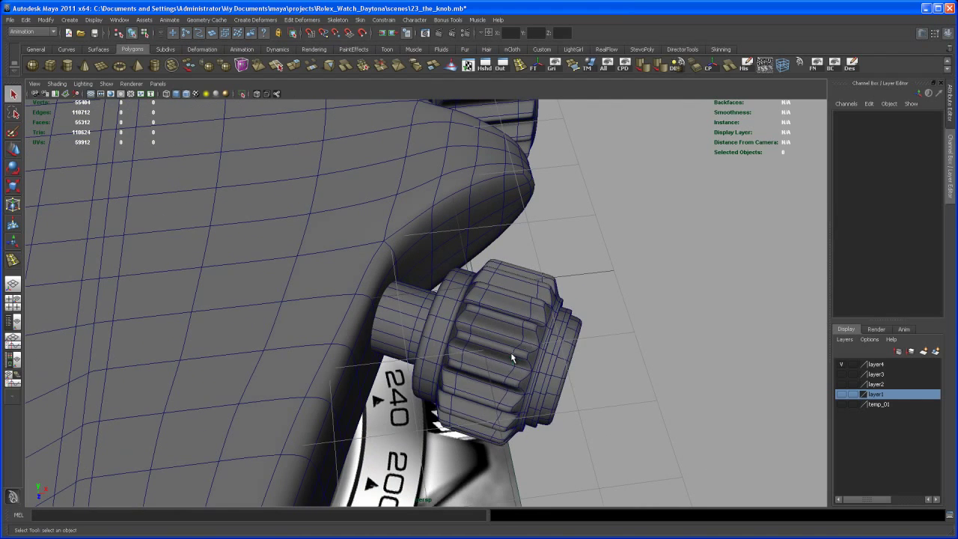
Move the pusher along its stem closer to the case, to a Translate X of about 11.176.
{"action": "left_click", "coordinate": [513, 354]}
{"action": "key", "text": "w"}
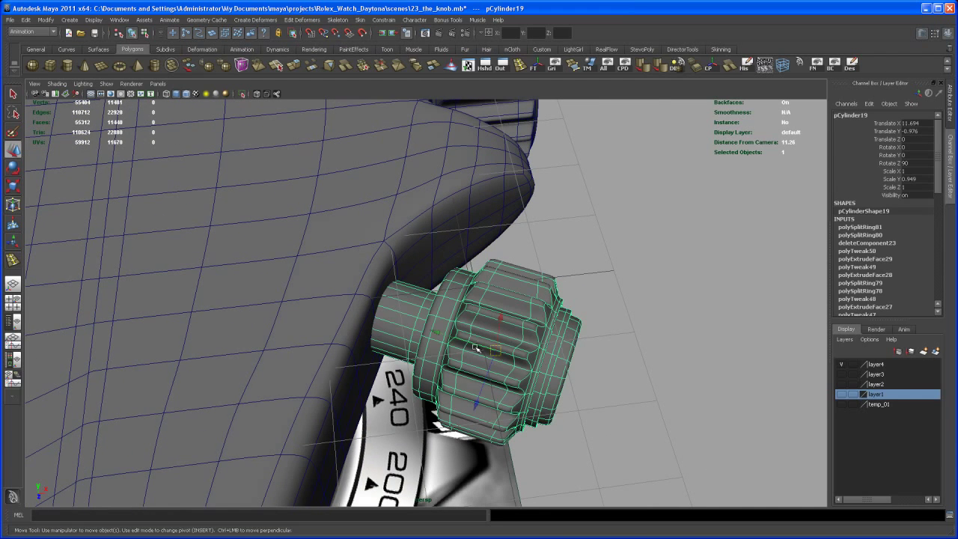
{"action": "left_click_drag", "start_coordinate": [438, 333], "coordinate": [408, 330]}
{"action": "left_click_drag", "start_coordinate": [462, 344], "coordinate": [351, 377], "text": "alt"}
{"action": "right_click_drag", "start_coordinate": [351, 377], "coordinate": [397, 410], "text": "alt"}
{"action": "middle_click_drag", "start_coordinate": [397, 410], "coordinate": [377, 397], "text": "alt"}
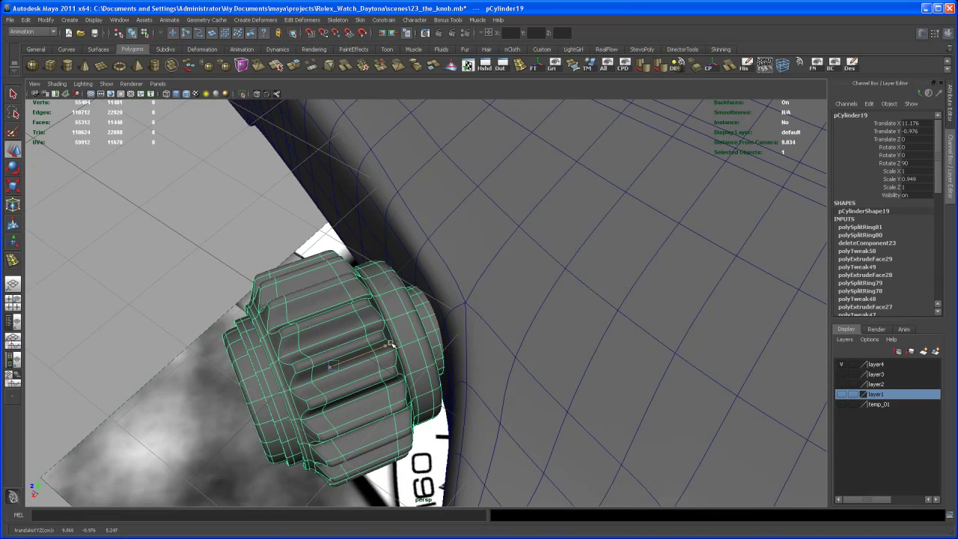
Deselect the pusher and examine its fit against the case, the crown and the reference from several angles.
{"action": "left_click_drag", "start_coordinate": [396, 344], "coordinate": [471, 262], "text": "alt"}
{"action": "right_click_drag", "start_coordinate": [471, 263], "coordinate": [320, 138], "text": "alt"}
{"action": "left_click_drag", "start_coordinate": [432, 395], "coordinate": [430, 304], "text": "alt"}
{"action": "middle_click_drag", "start_coordinate": [430, 304], "coordinate": [460, 293], "text": "alt"}
{"action": "right_click_drag", "start_coordinate": [452, 341], "coordinate": [497, 381], "text": "alt"}
{"action": "middle_click_drag", "start_coordinate": [497, 381], "coordinate": [553, 357], "text": "alt"}
{"action": "left_click_drag", "start_coordinate": [553, 357], "coordinate": [596, 378], "text": "alt"}
{"action": "left_click", "coordinate": [596, 377]}
{"action": "middle_click_drag", "start_coordinate": [567, 357], "coordinate": [555, 351], "text": "alt"}
{"action": "left_click_drag", "start_coordinate": [557, 380], "coordinate": [558, 351], "text": "alt"}
{"action": "right_click_drag", "start_coordinate": [558, 351], "coordinate": [571, 400], "text": "alt"}
{"action": "left_click_drag", "start_coordinate": [571, 400], "coordinate": [563, 419], "text": "alt"}
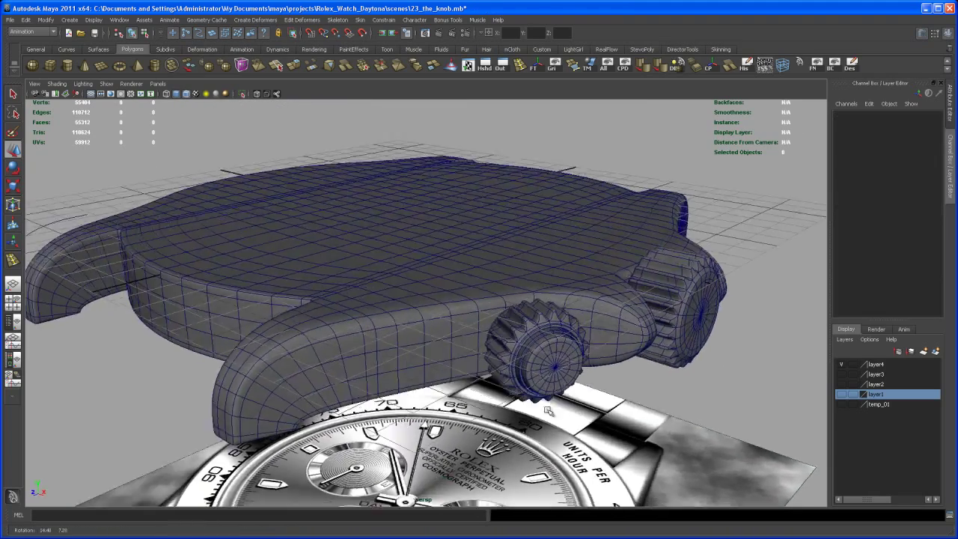
{"action": "left_click_drag", "start_coordinate": [556, 357], "coordinate": [533, 366], "text": "alt"}
{"action": "right_click_drag", "start_coordinate": [533, 366], "coordinate": [529, 380], "text": "alt"}
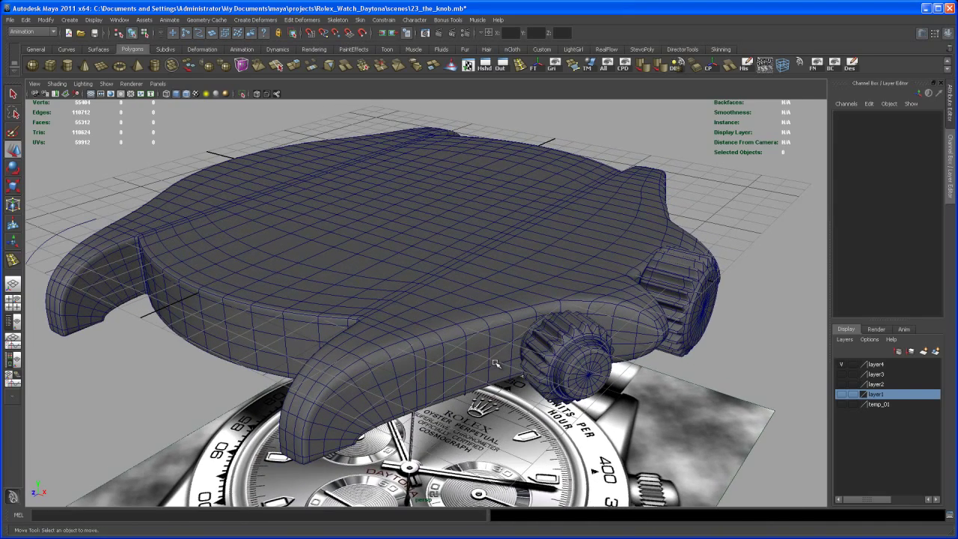